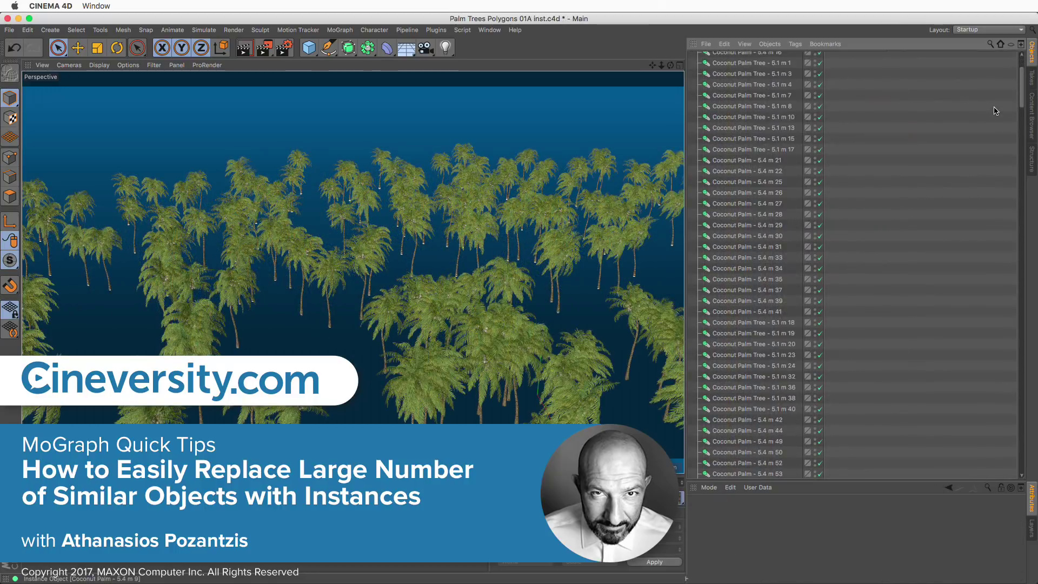
- Look through the long list of coconut palm instances in the object hierarchy
scroll(988, 113, down, 20)
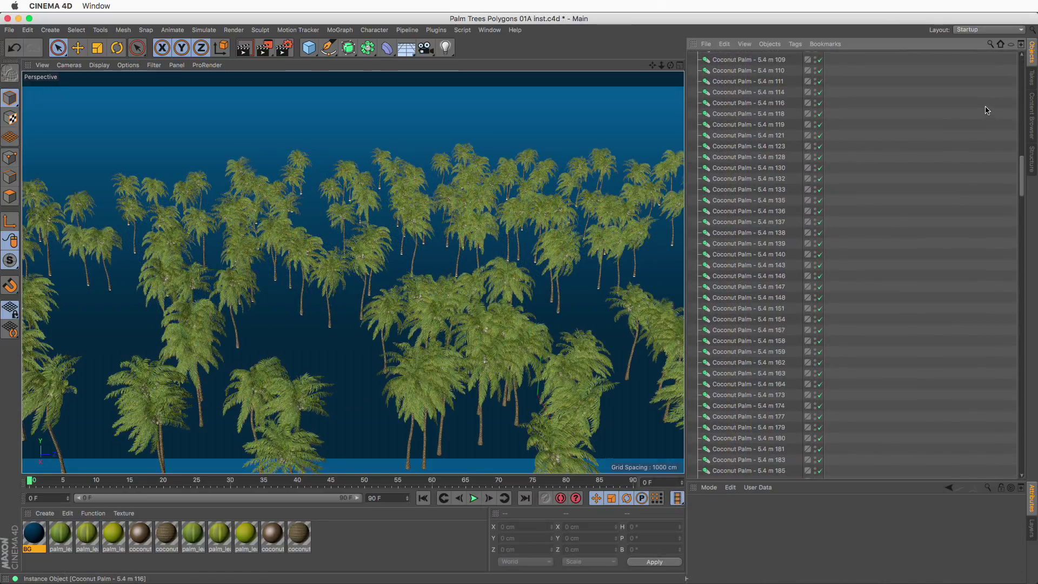
scroll(984, 112, down, 15)
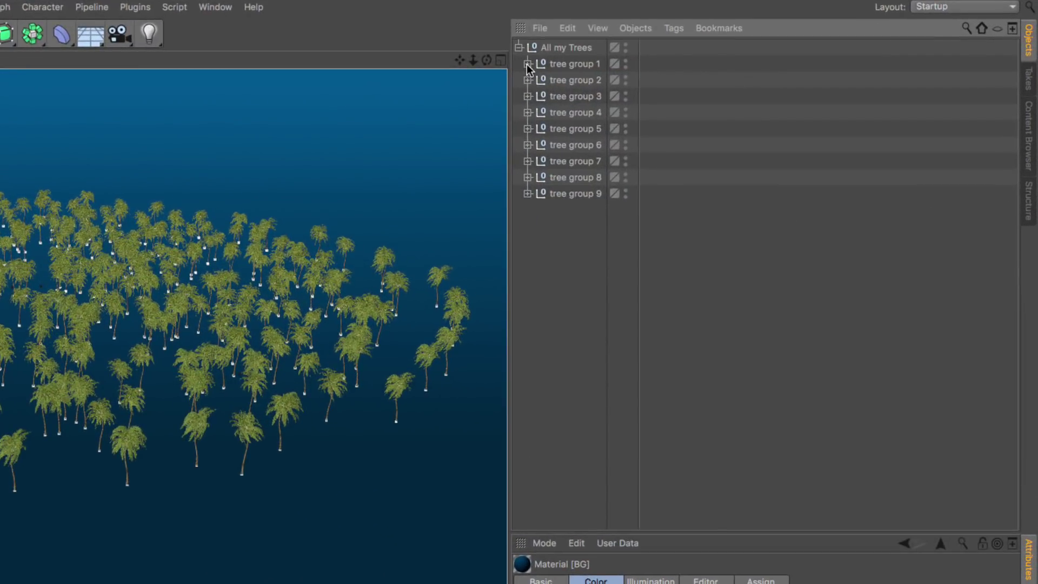
- Expand tree group 1 and examine the position, scale and rotation coordinates of its first palm tree nulls
click(527, 63)
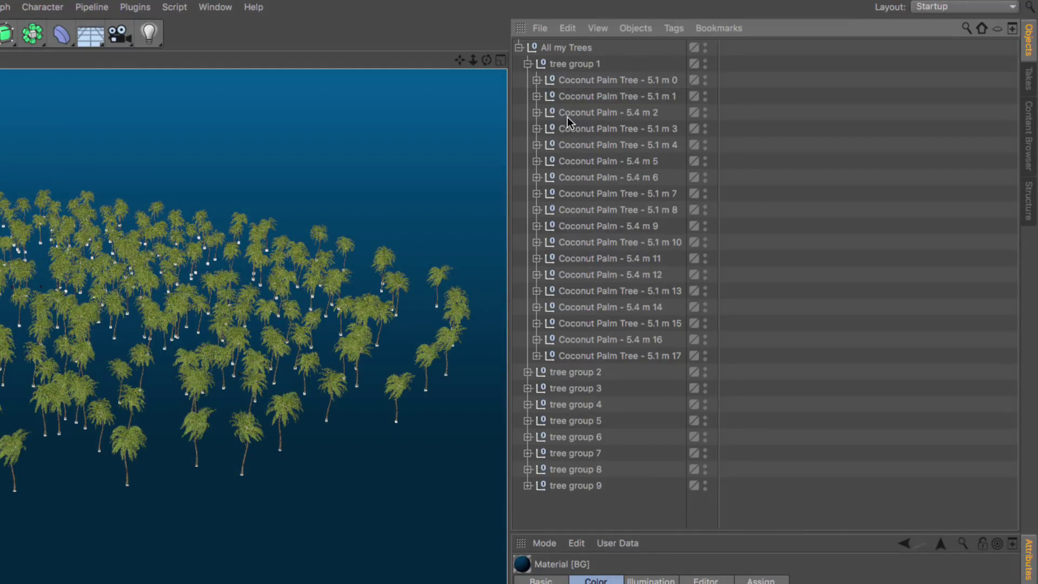
click(634, 117)
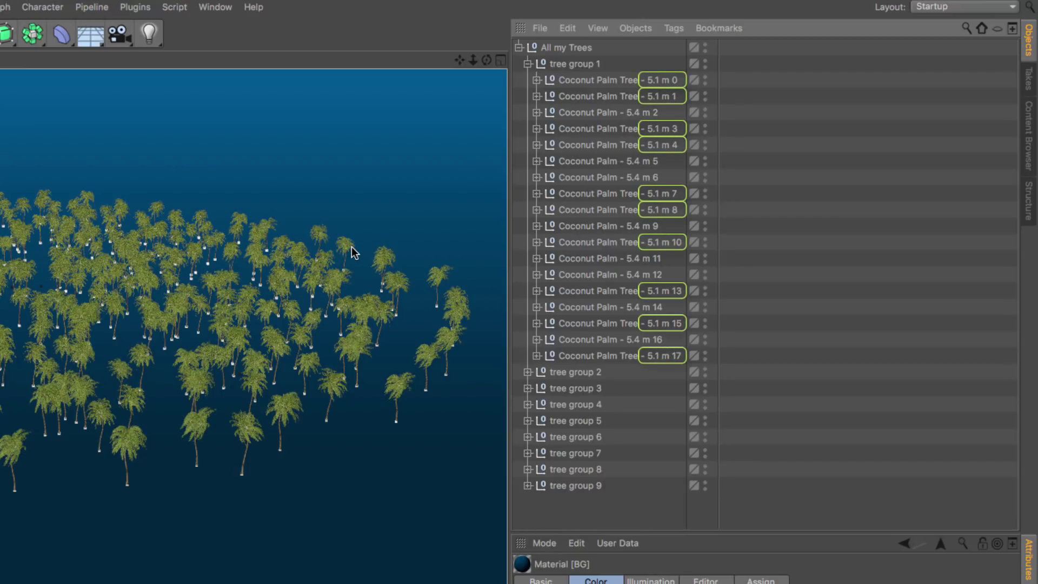
click(578, 81)
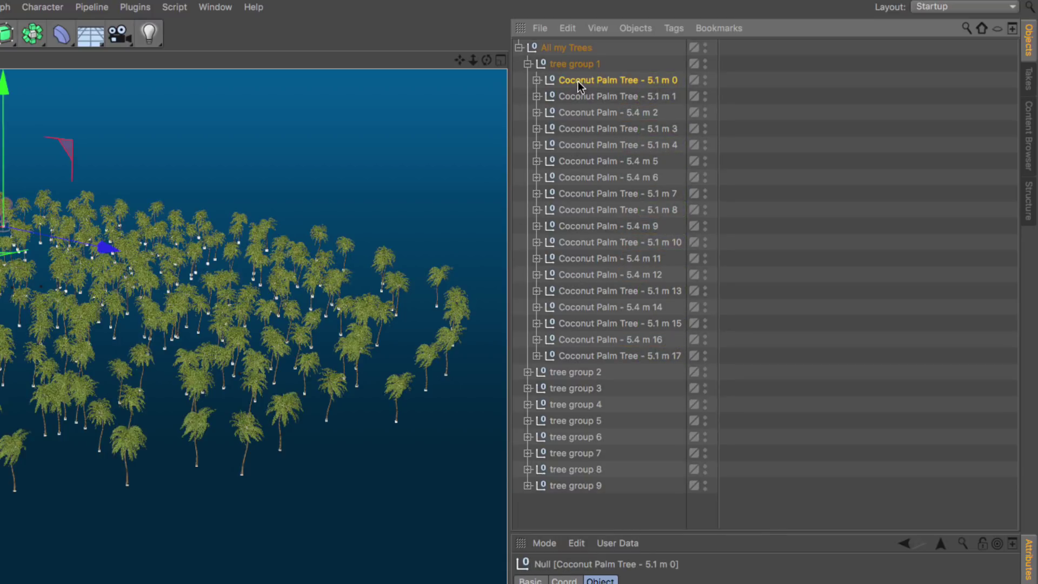
click(564, 581)
drag(599, 533, 608, 257)
click(602, 97)
click(601, 114)
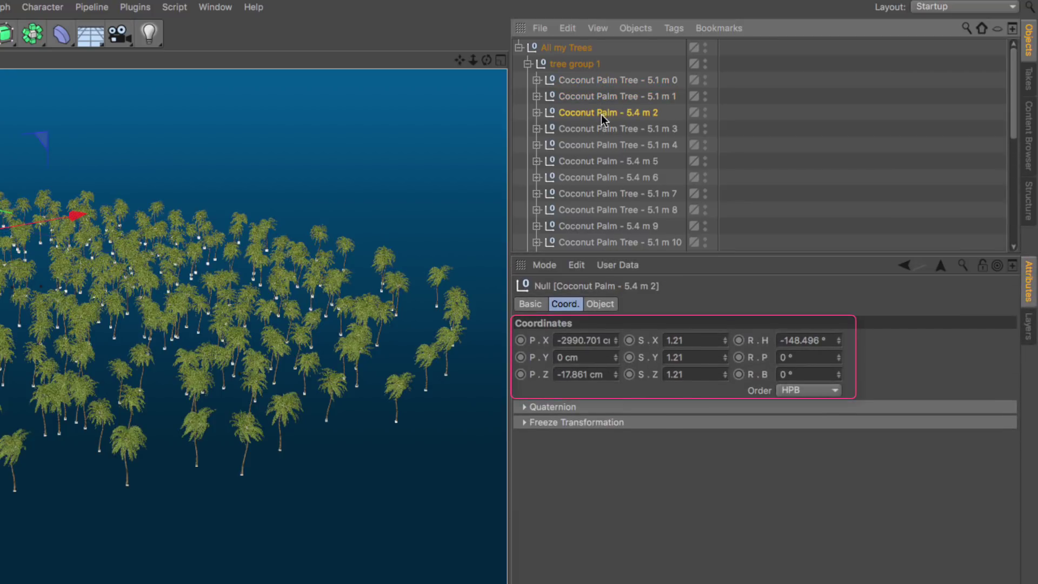
click(599, 128)
click(599, 145)
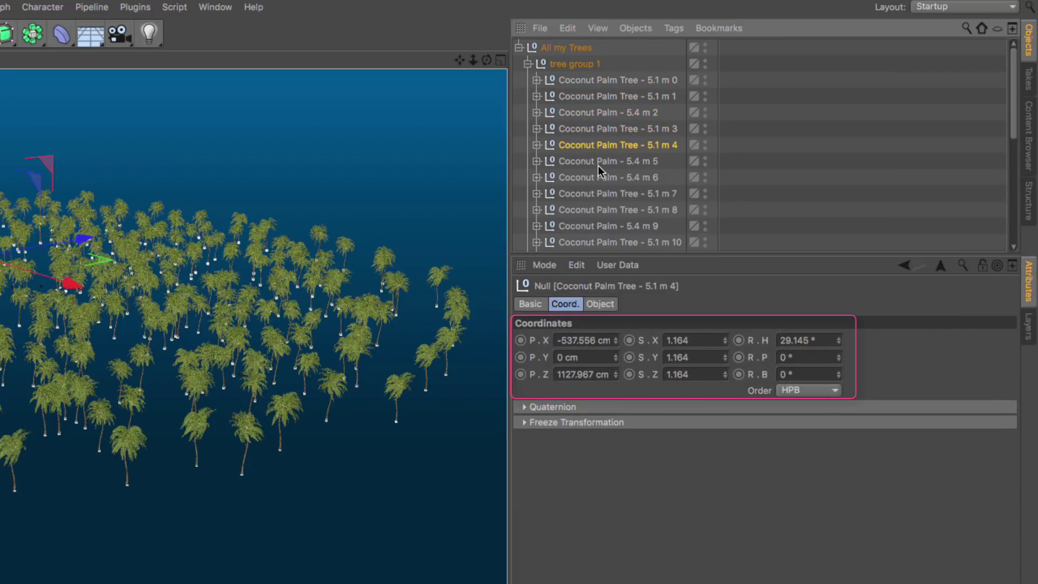
click(598, 162)
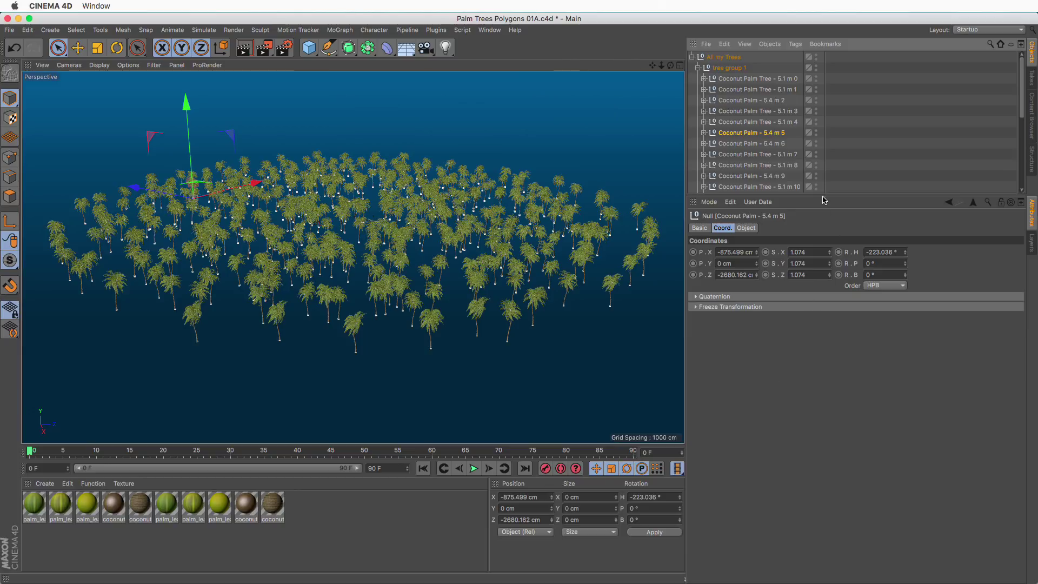
drag(822, 197, 822, 395)
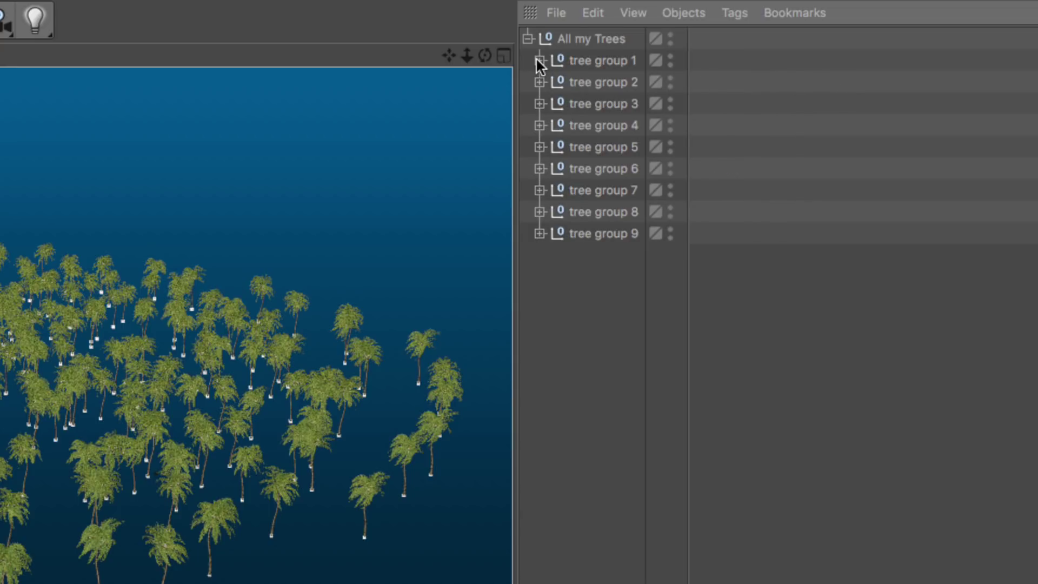
- Examine the palm trees contained in tree groups 1, 2, 4 and 9, collapsing each group again
click(537, 59)
click(539, 471)
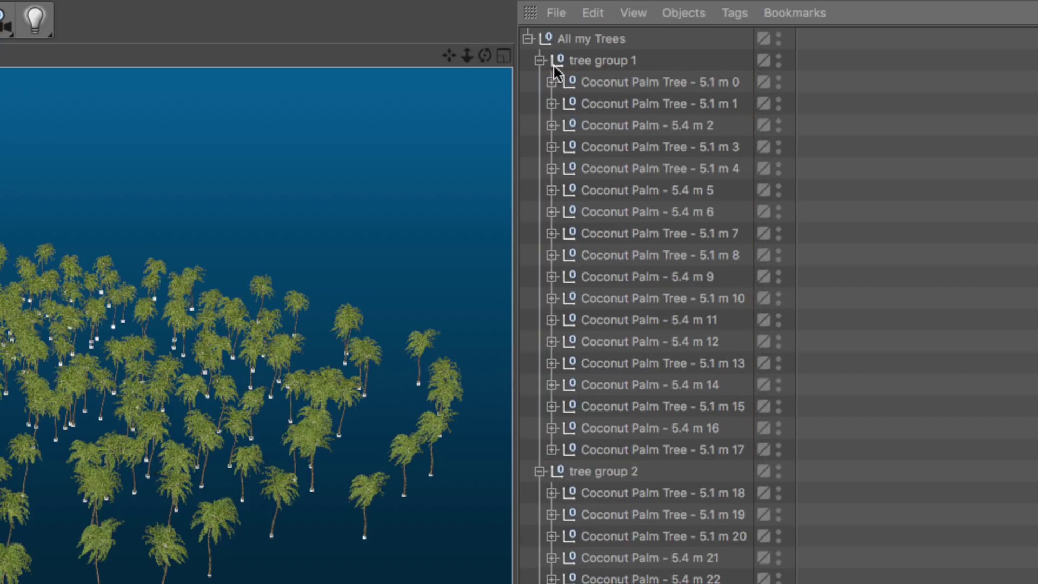
click(539, 60)
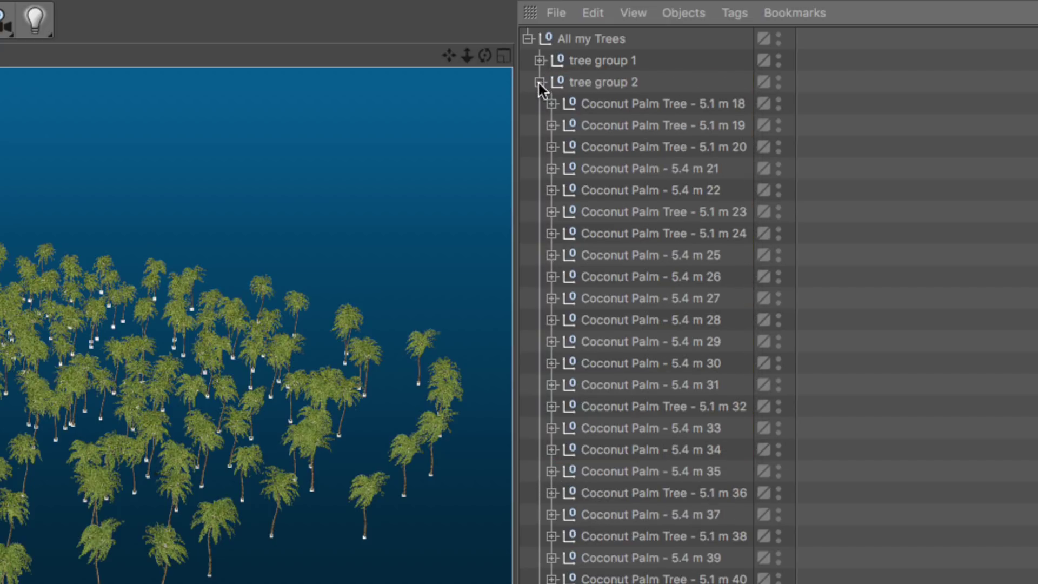
click(538, 82)
click(537, 126)
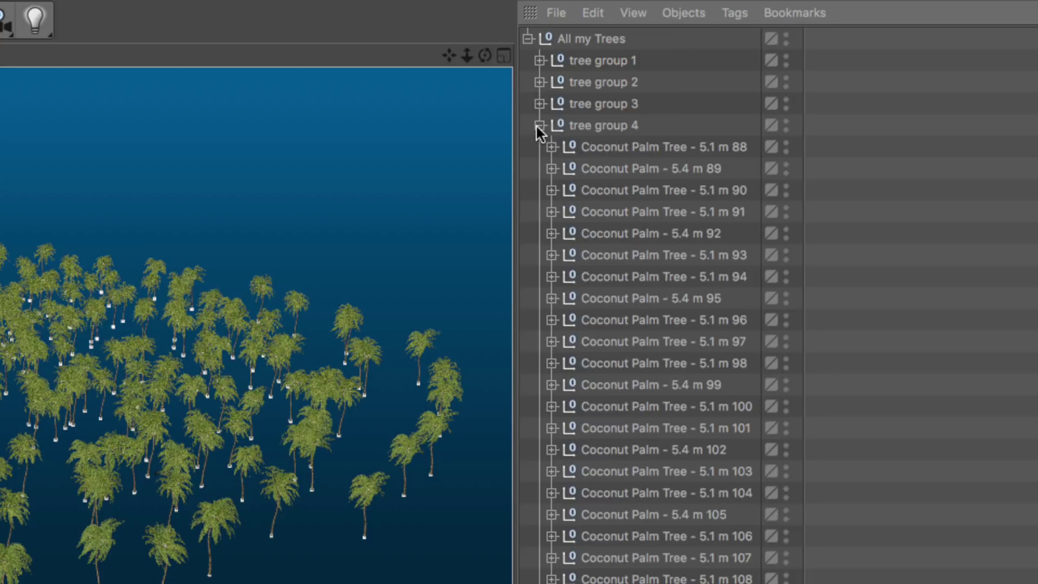
click(537, 125)
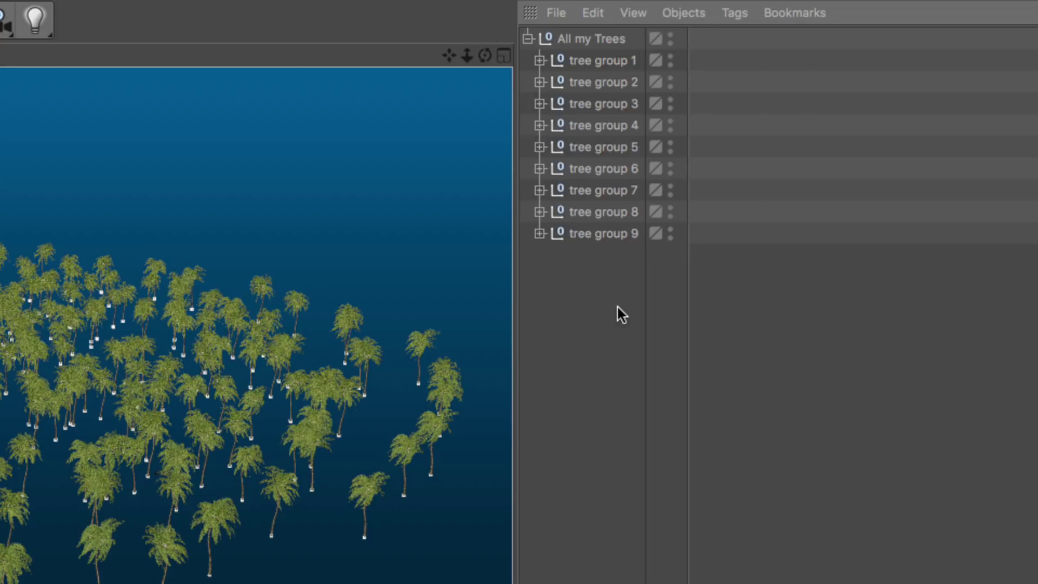
click(539, 234)
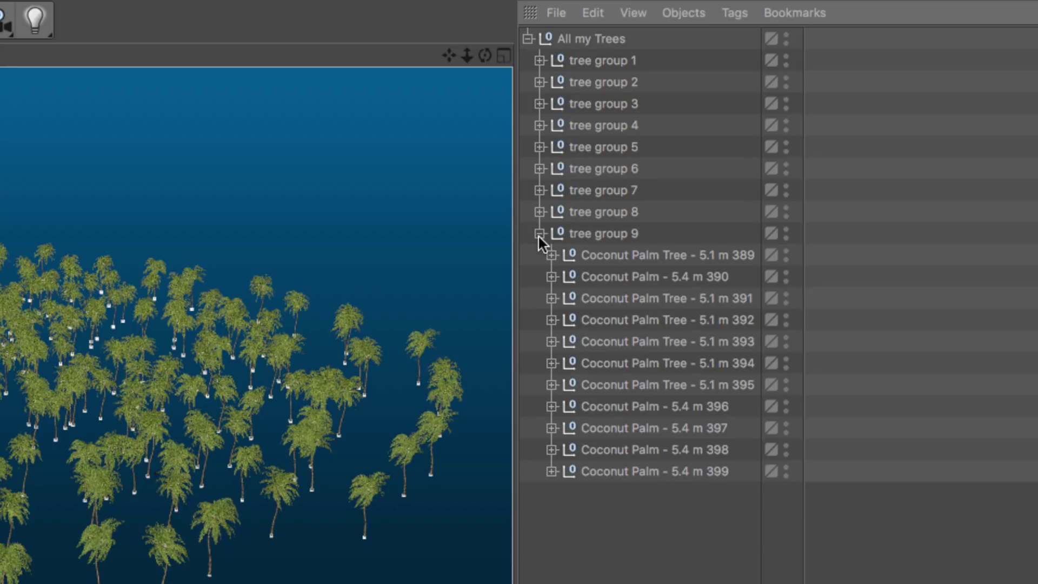
click(538, 234)
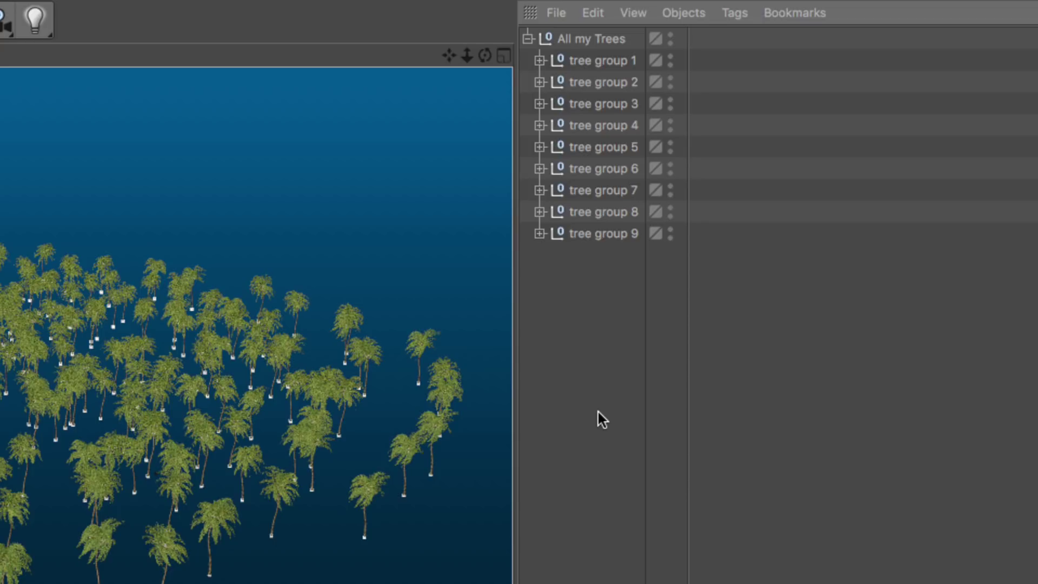
- Move Coconut Palm Tree - 5.1 m 0 and Coconut Palm - 5.4 m 2 out of tree group 1, placing them above All my Trees
click(539, 61)
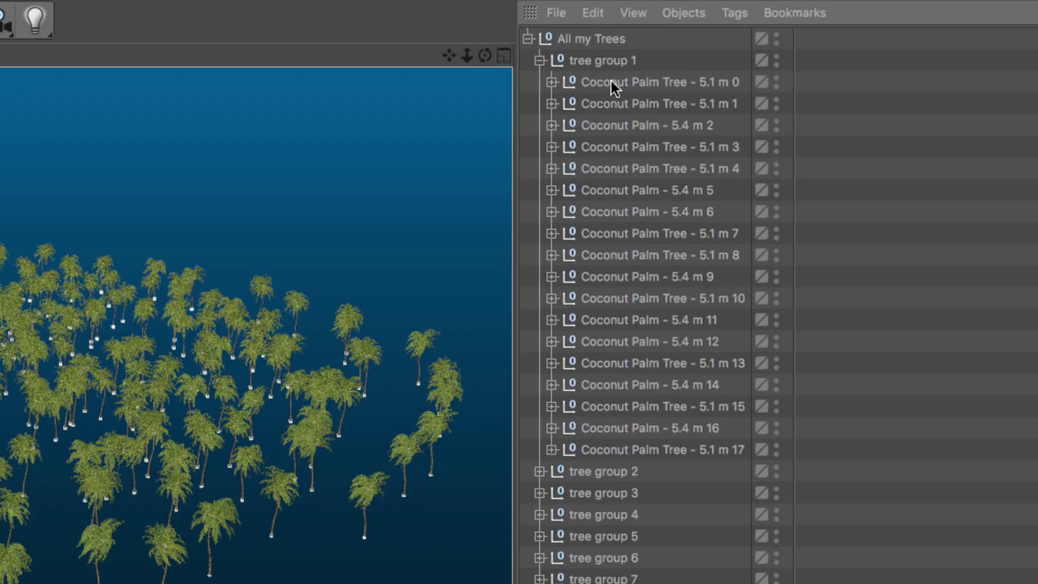
drag(604, 79, 588, 34)
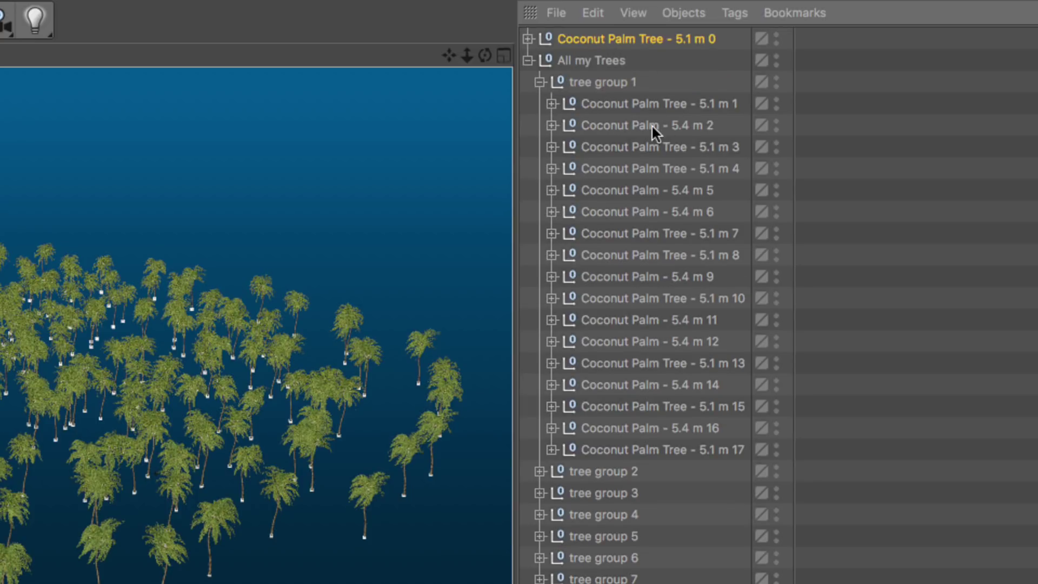
drag(619, 125, 604, 45)
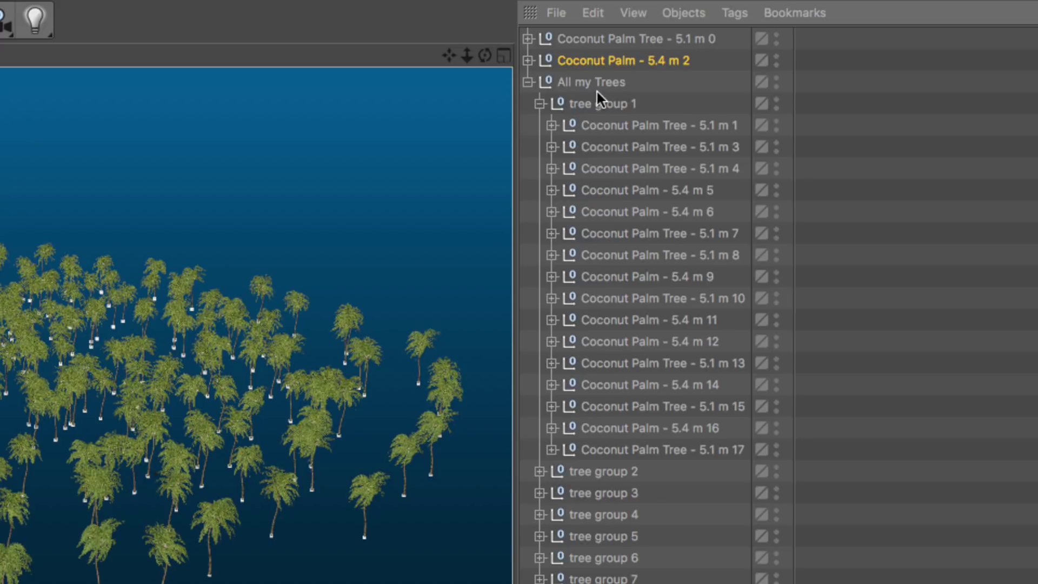
- Compare the child meshes of Coconut Palm Tree - 5.1 m 1 and 5.1 m 3, and check neighbouring trees in tree group 1
click(552, 125)
click(630, 126)
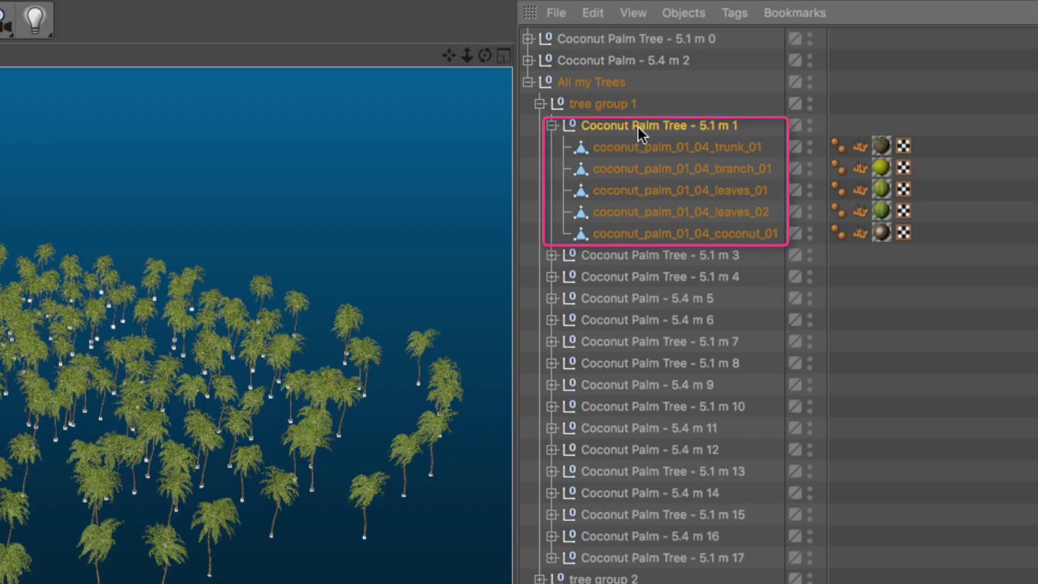
click(551, 254)
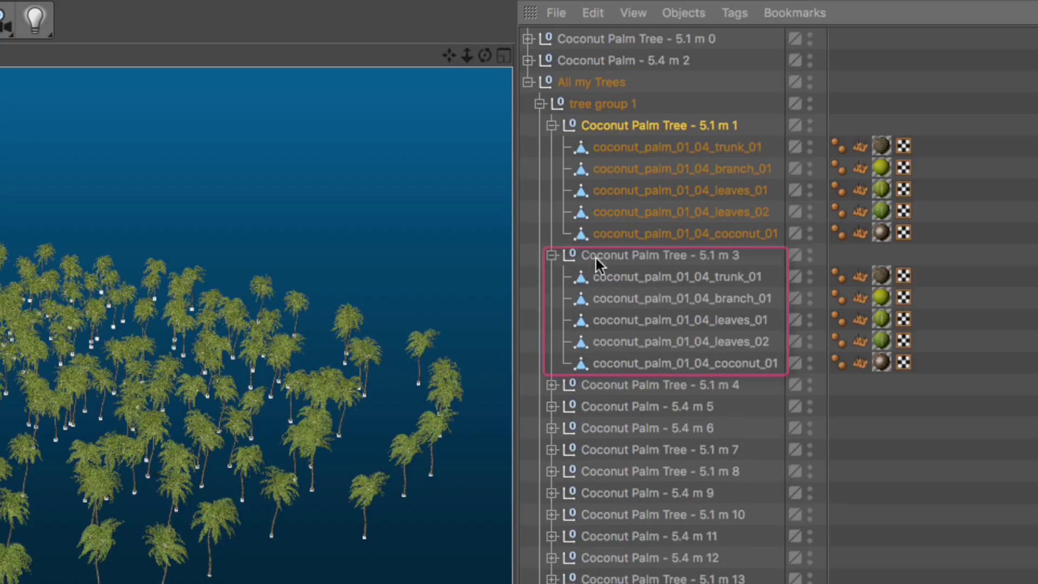
click(551, 254)
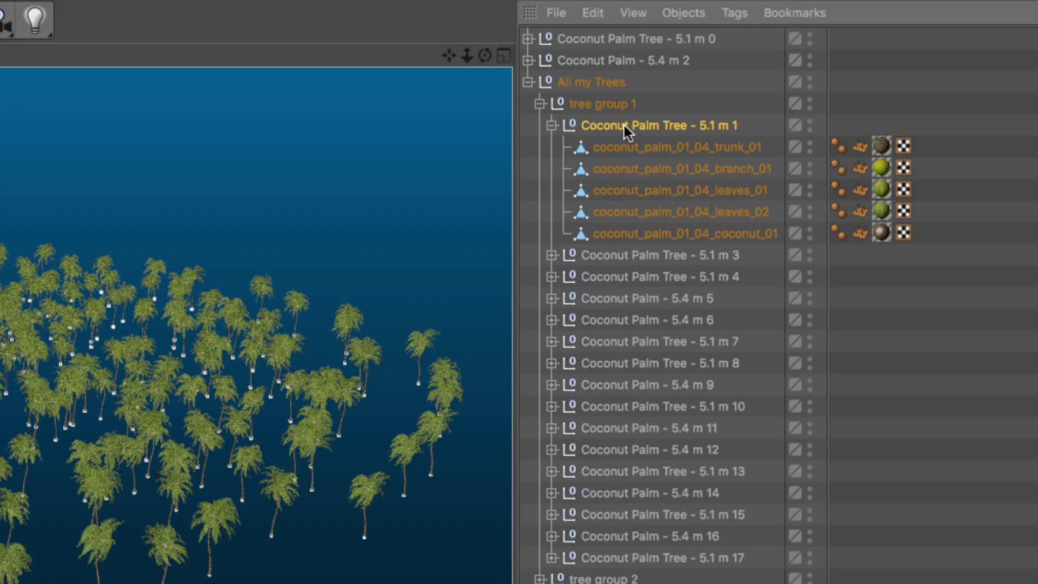
click(552, 125)
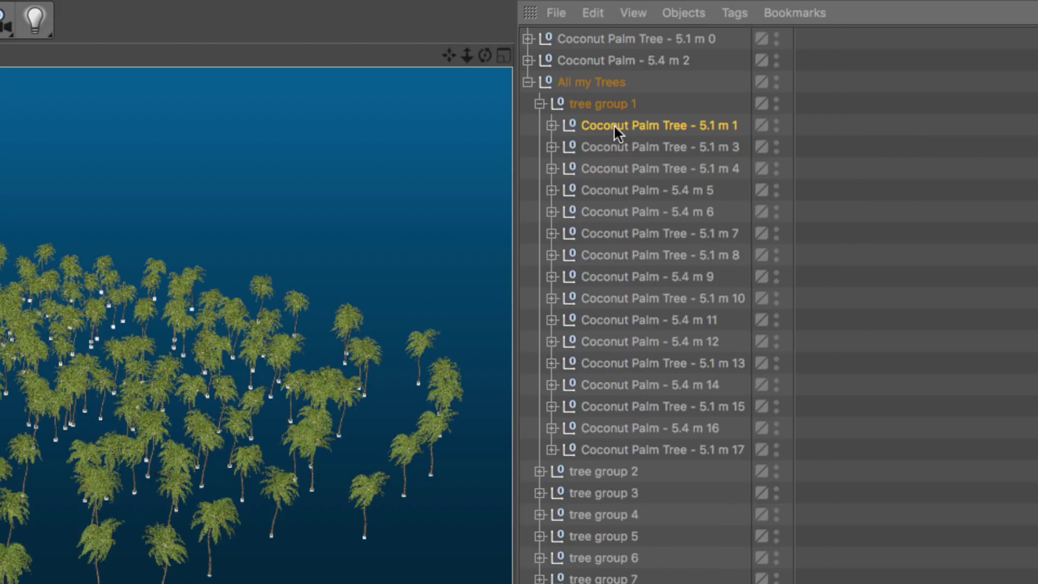
click(630, 147)
click(631, 189)
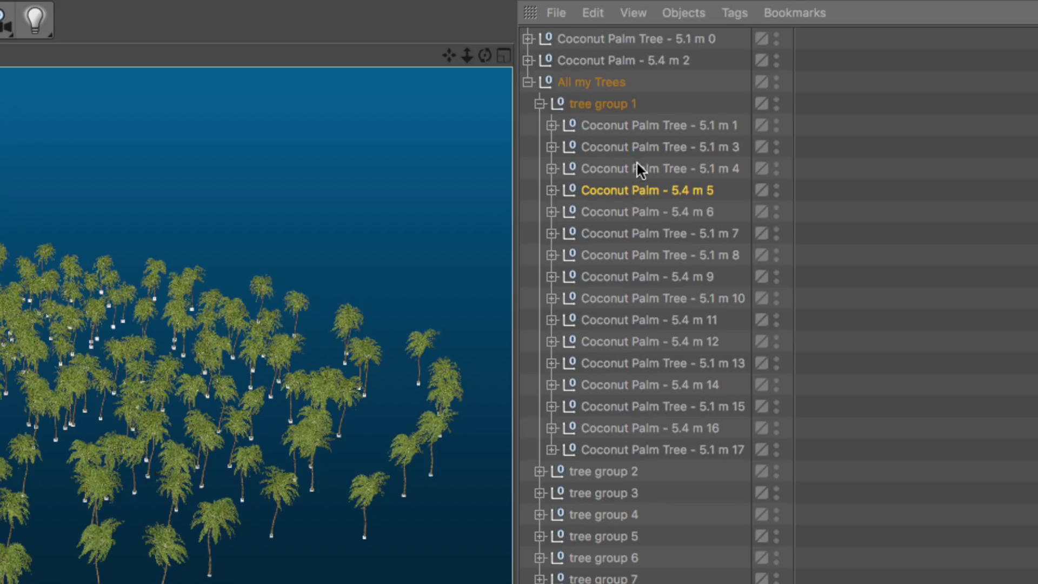
click(636, 147)
click(633, 125)
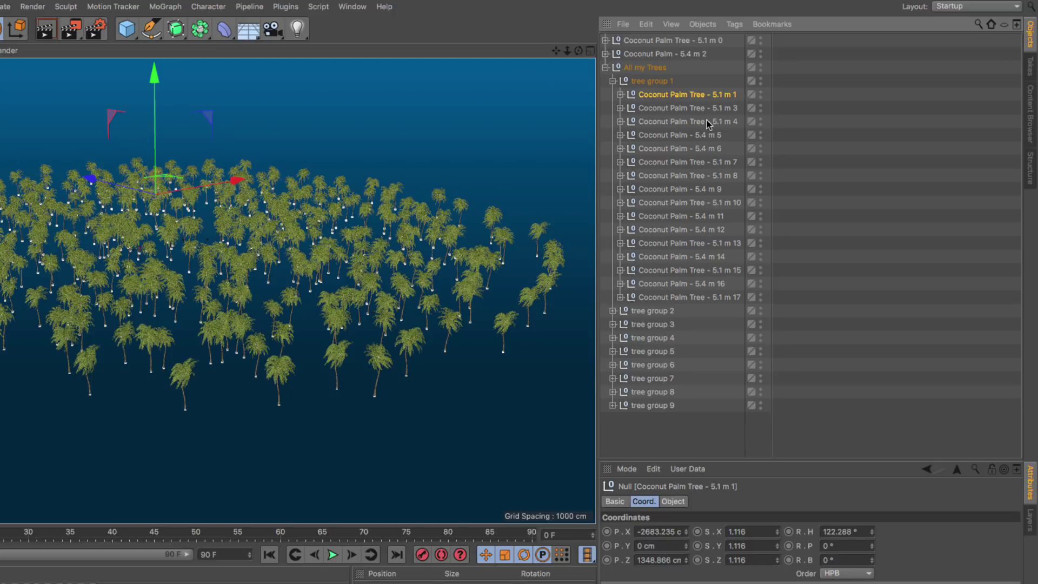
- Filter the object list by 5.1 and select all palm trees from 5.1 m 1 through 5.1 m 395, excluding 5.1 m 0
click(978, 25)
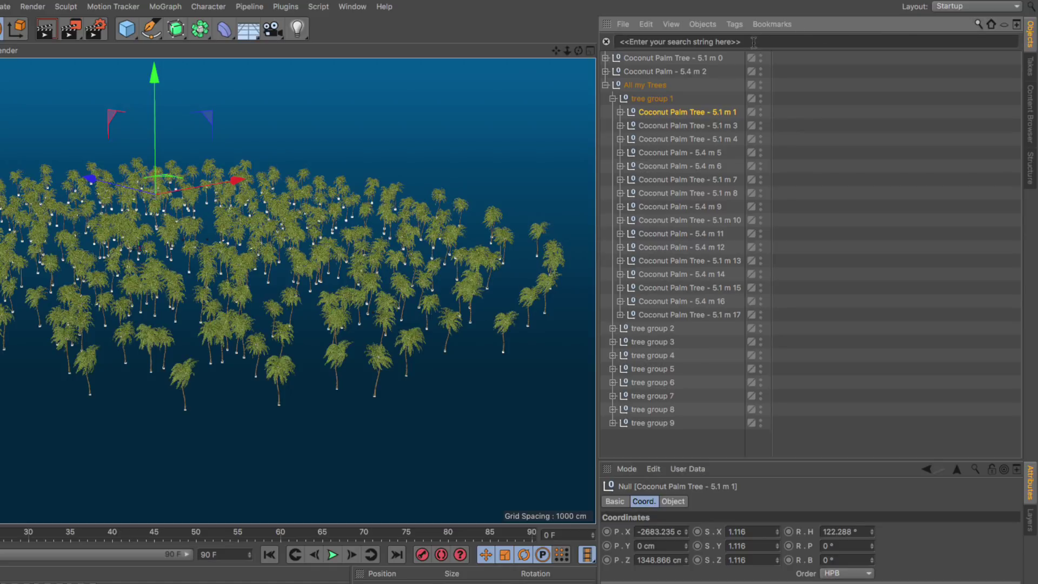
text(5.1)
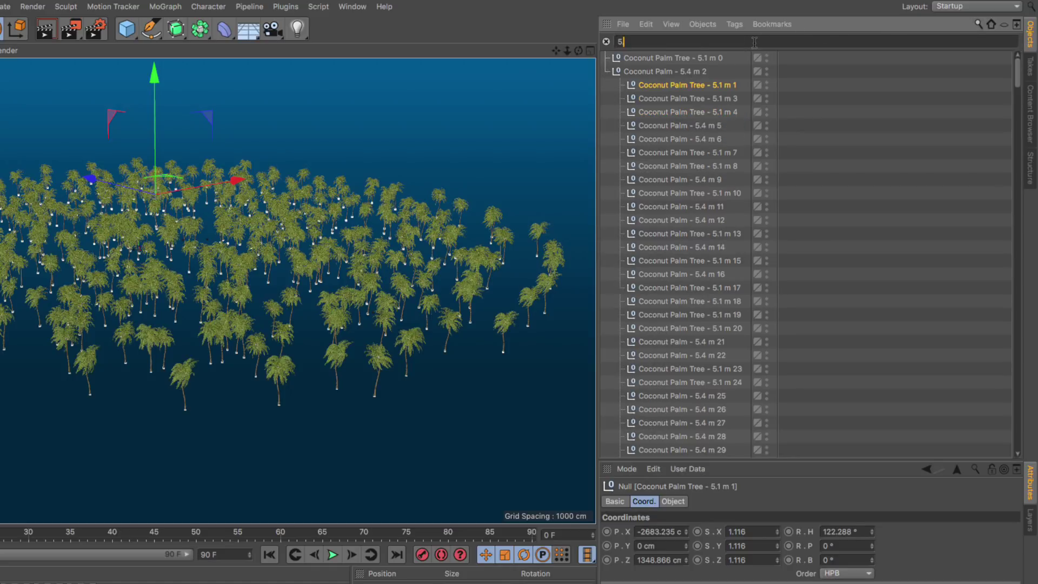
click(705, 88)
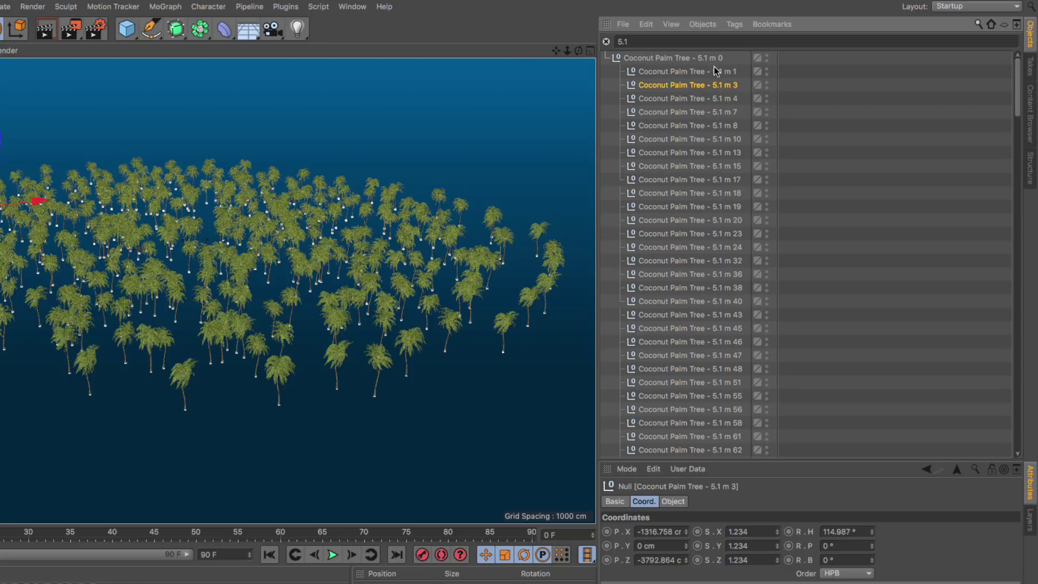
click(712, 72)
scroll(737, 292, down, 20)
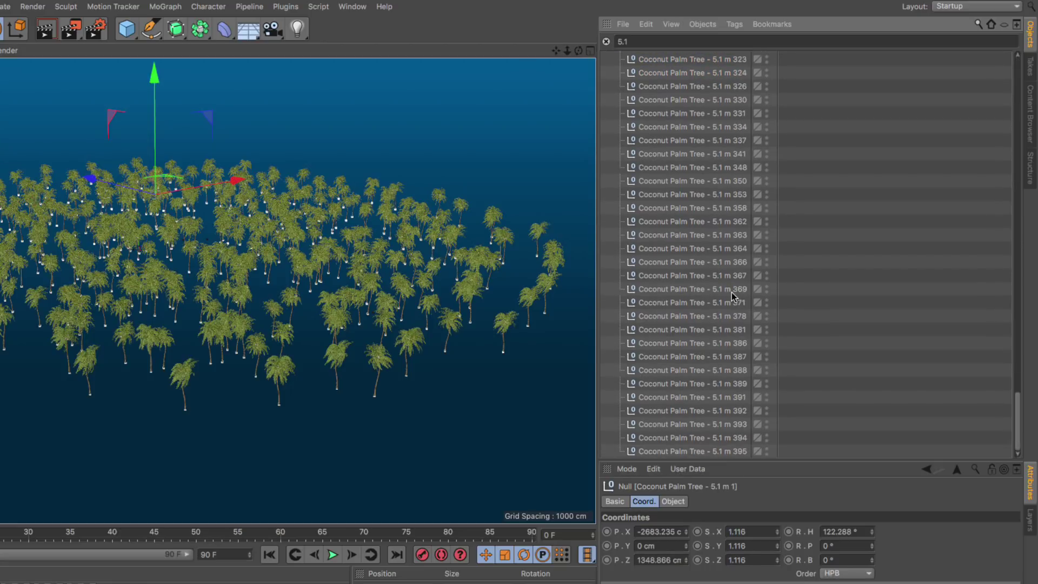
shift+click(714, 451)
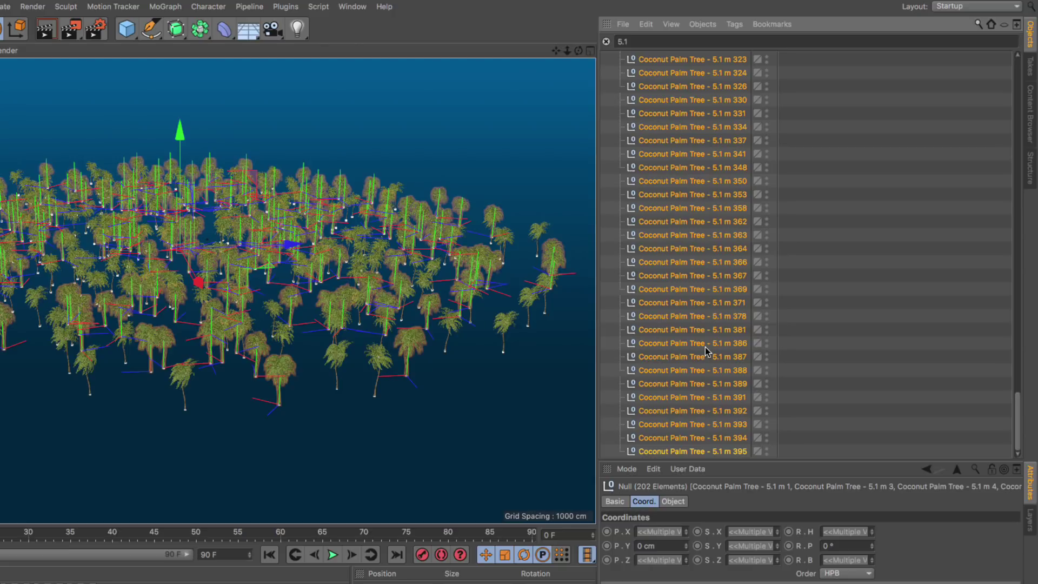
scroll(704, 347, up, 20)
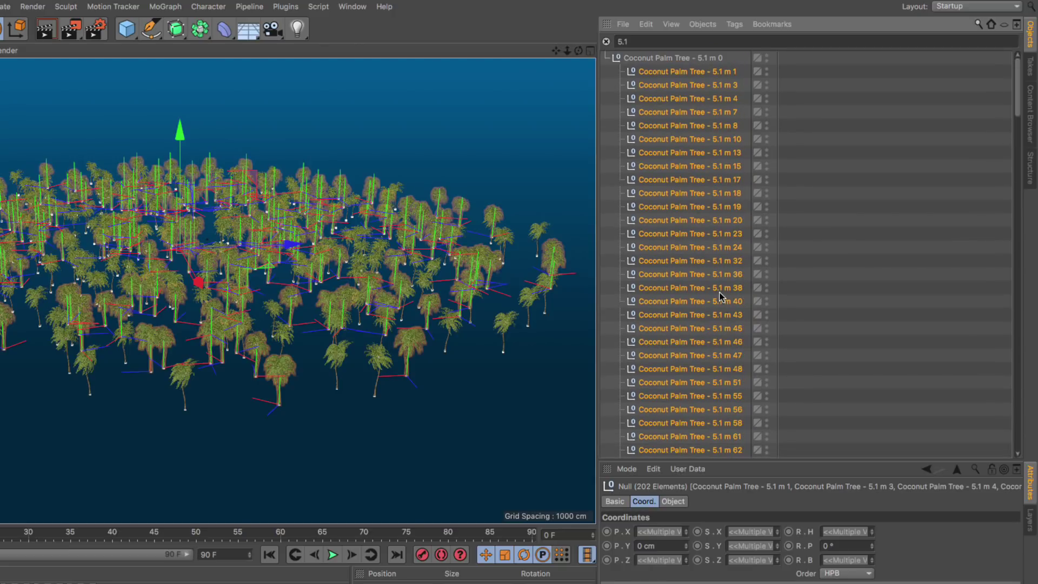
- Run Convert to Nulls on the selected 5.1 m palm trees and close the object search
click(206, 6)
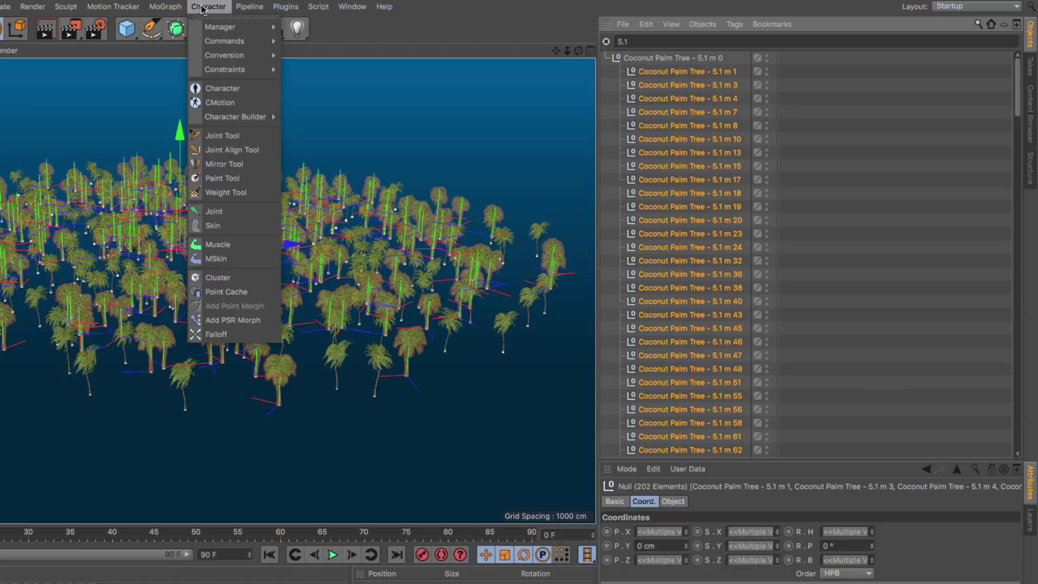
mouse_move(214, 56)
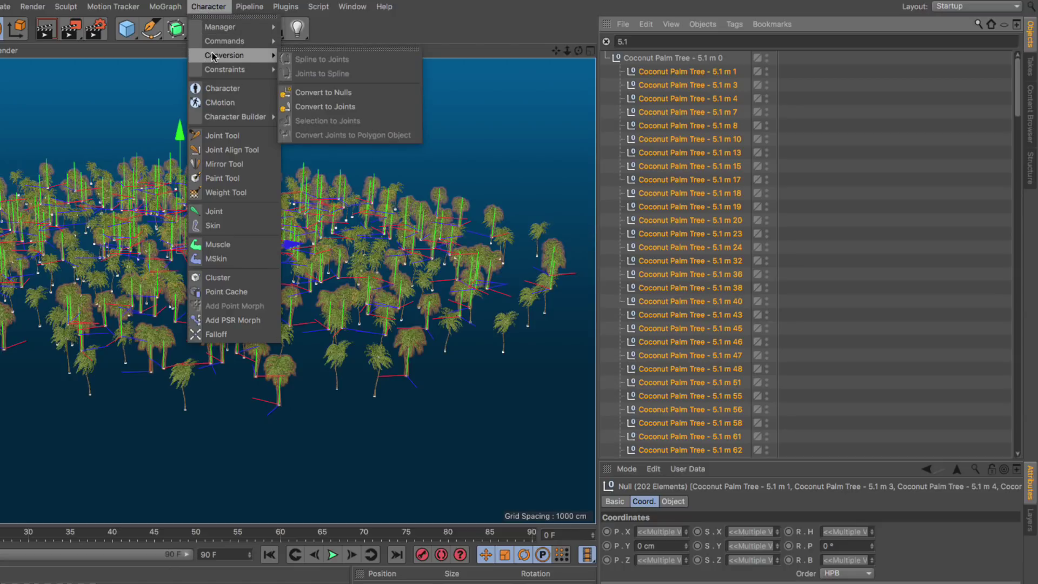
click(324, 92)
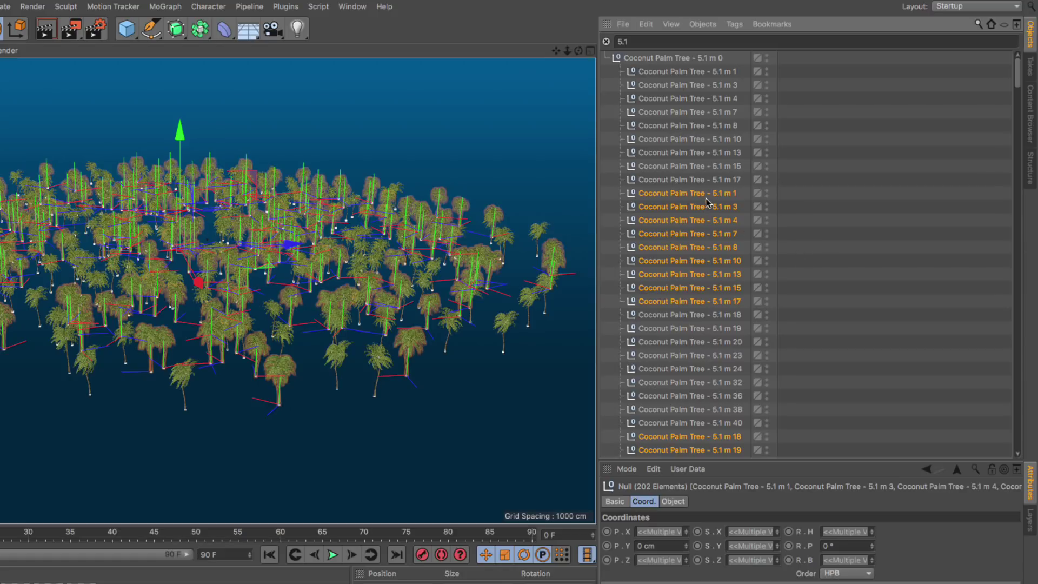
click(606, 42)
click(978, 24)
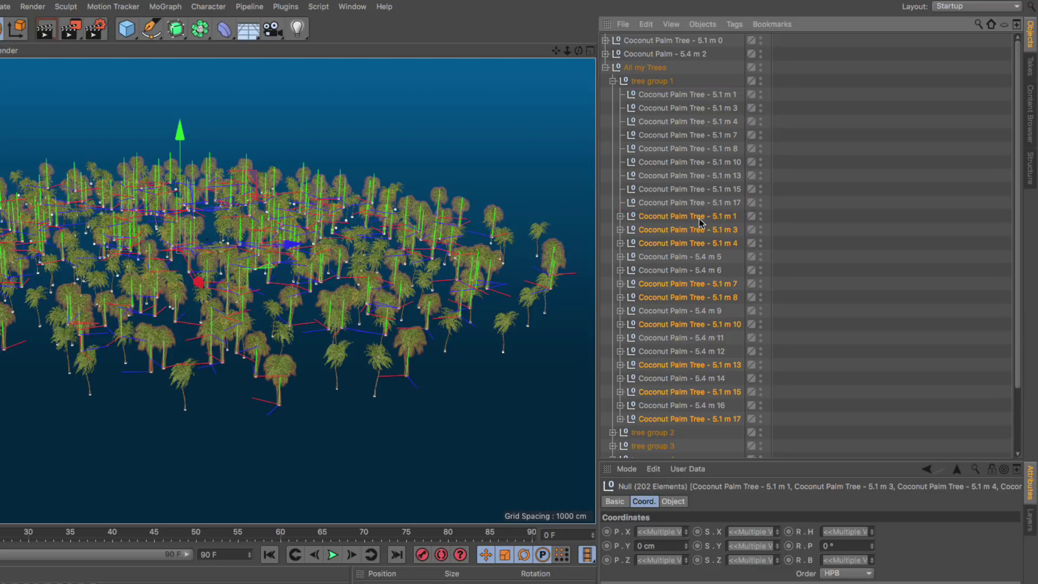
- Remove the selected original 5.1 m palm trees while keeping their nulls, and check the coordinates of the Coconut Palm Tree - 5.1 m 1 null
click(646, 24)
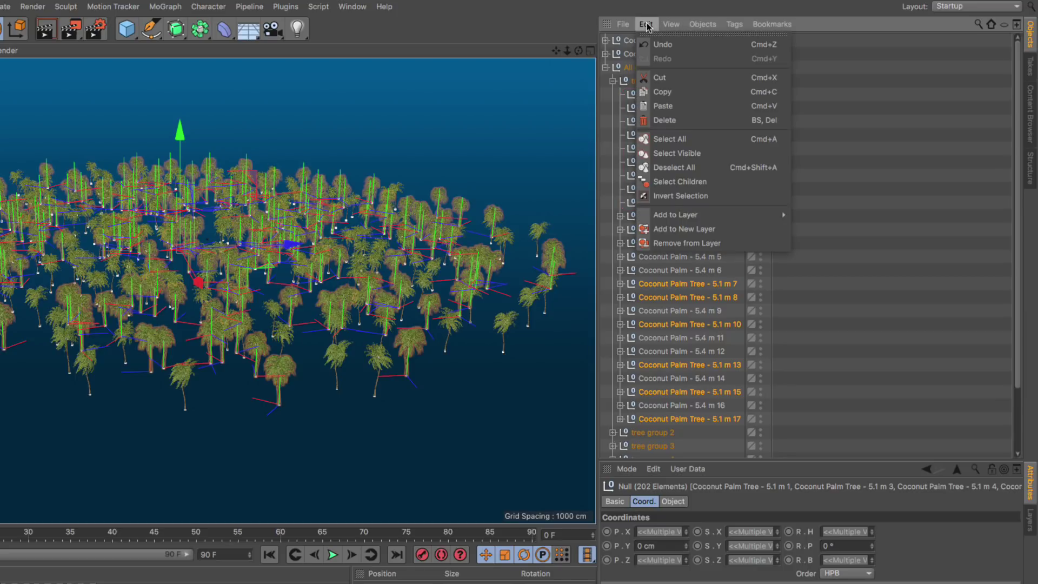
click(661, 79)
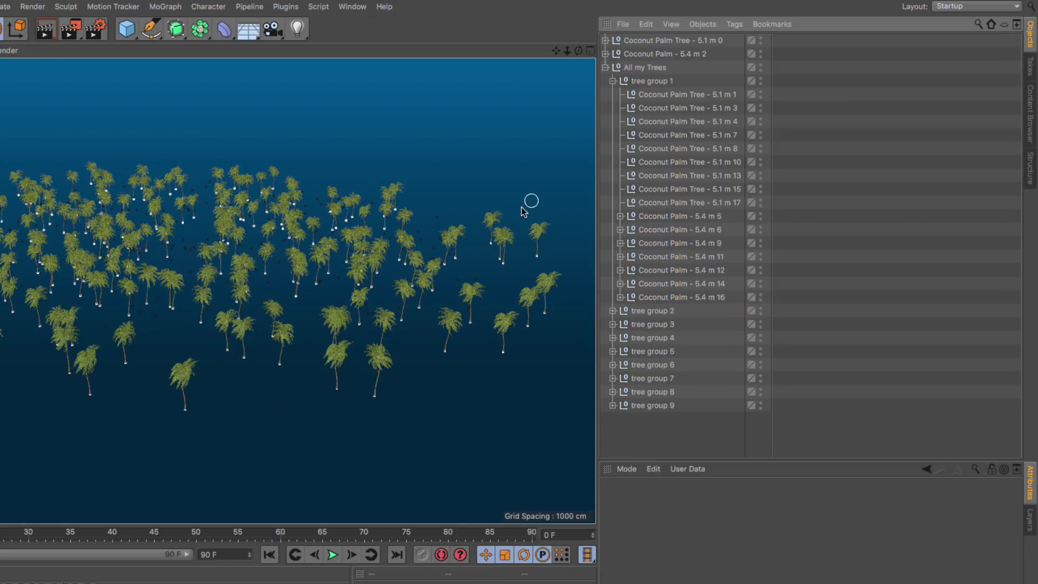
click(685, 94)
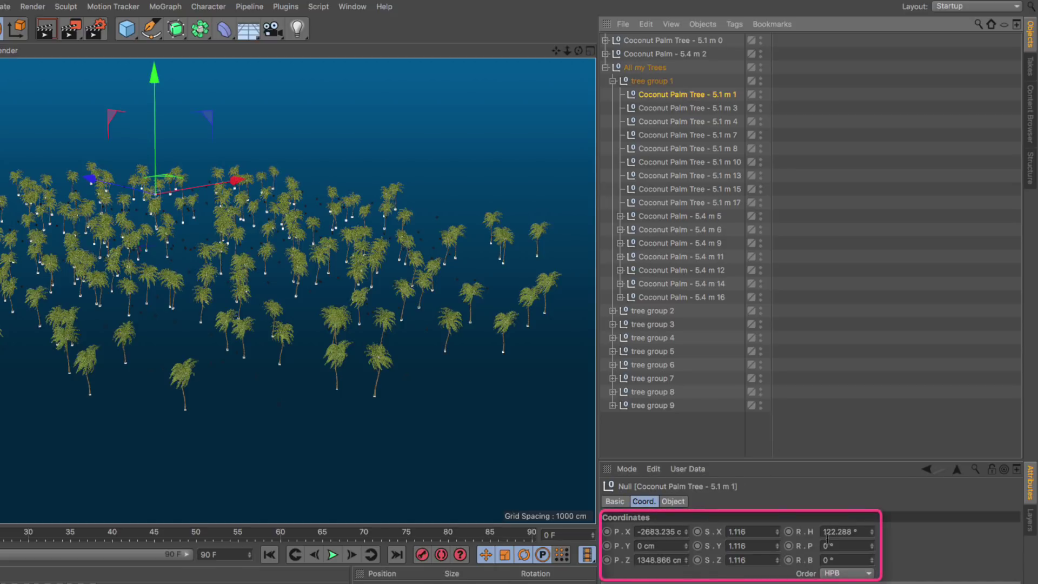
- Filter the object list by 5.4 and select all palms from Coconut Palm - 5.4 m 5 through 5.4 m 399, excluding 5.4 m 2
click(978, 25)
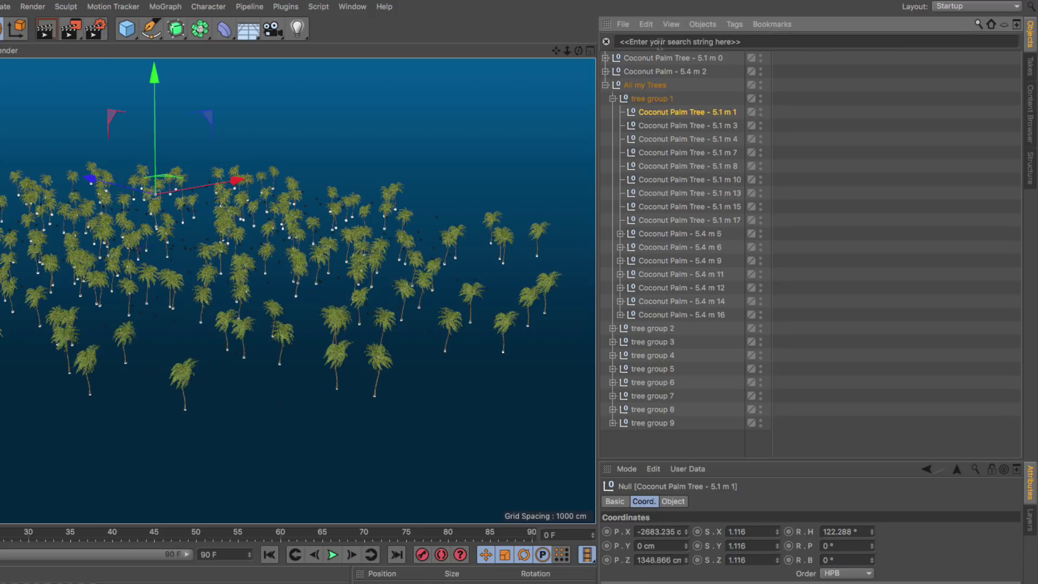
text(5.4)
click(683, 71)
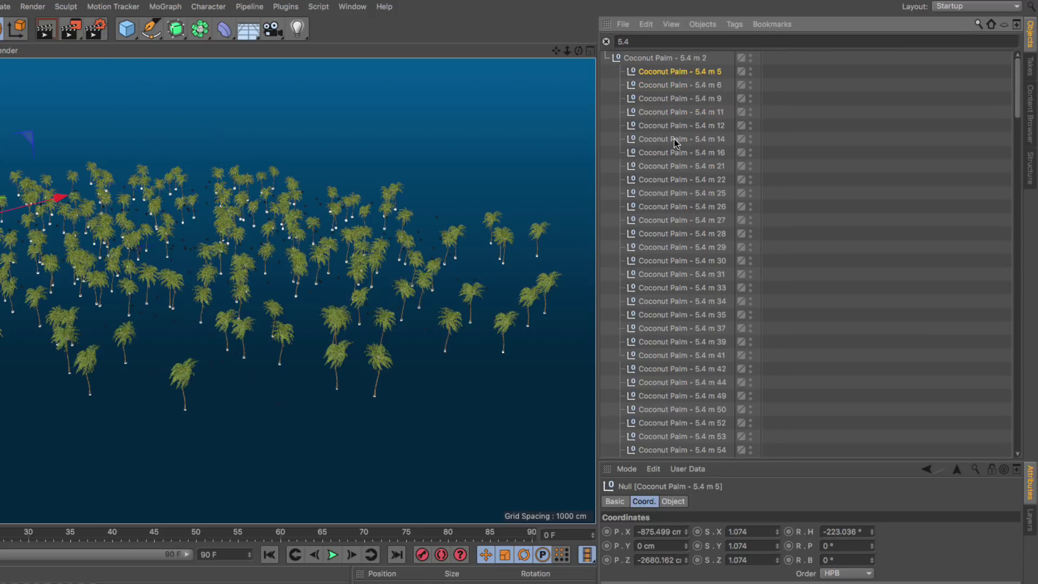
scroll(676, 143, down, 15)
shift+click(704, 451)
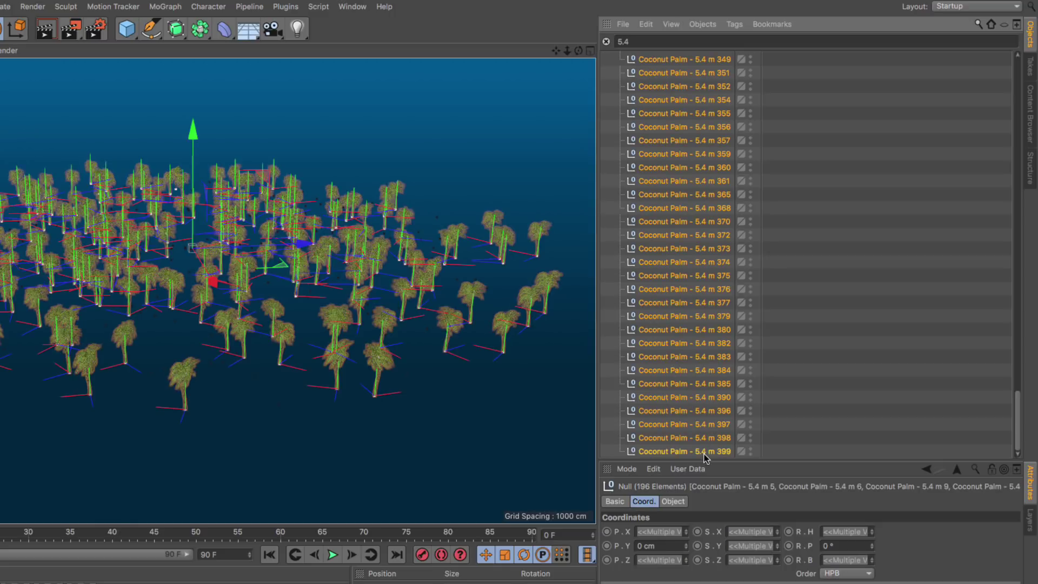
- Run Convert to Nulls on the selected 5.4 m palms and close the object search
click(208, 6)
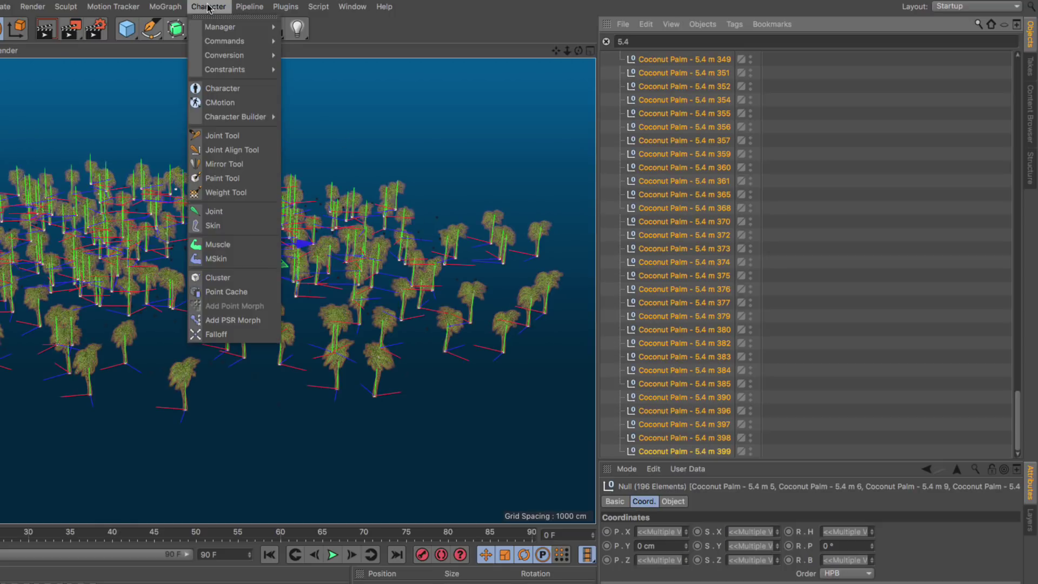
mouse_move(223, 55)
click(342, 95)
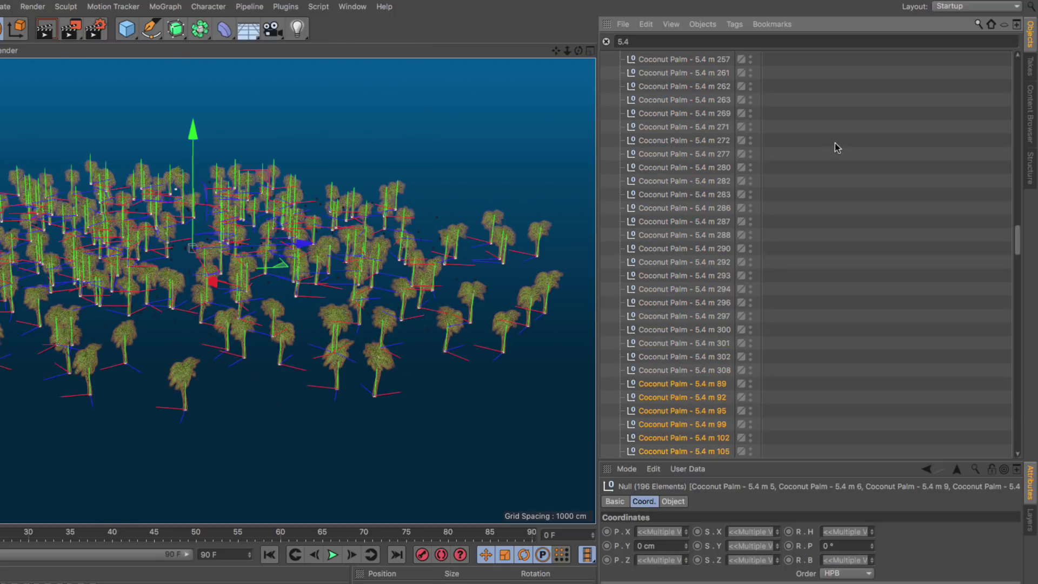
click(606, 42)
click(978, 26)
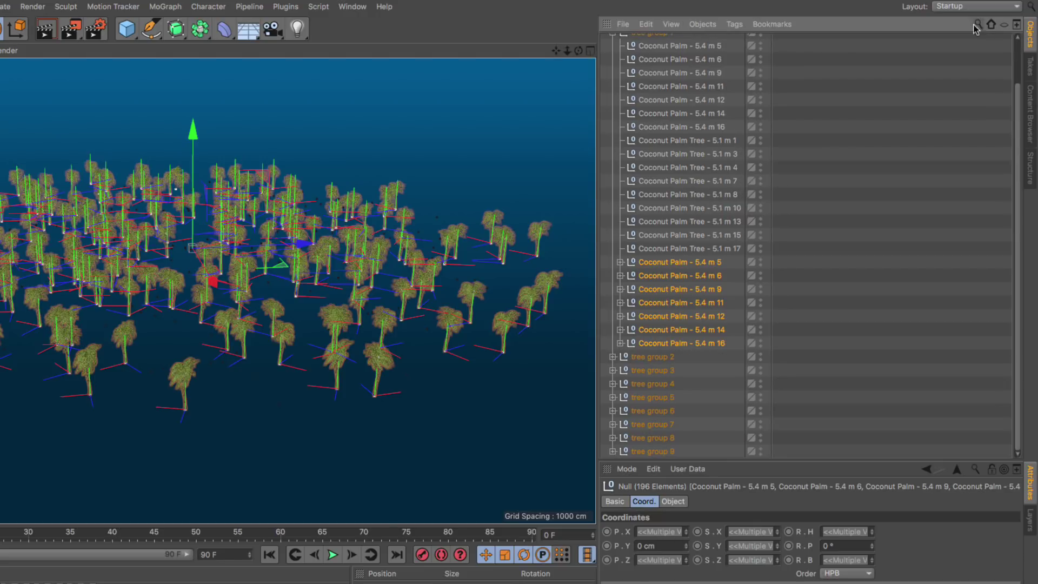
- Delete the selected original 5.4 m palms and collapse the tree group 1 and All my Trees hierarchies
click(646, 24)
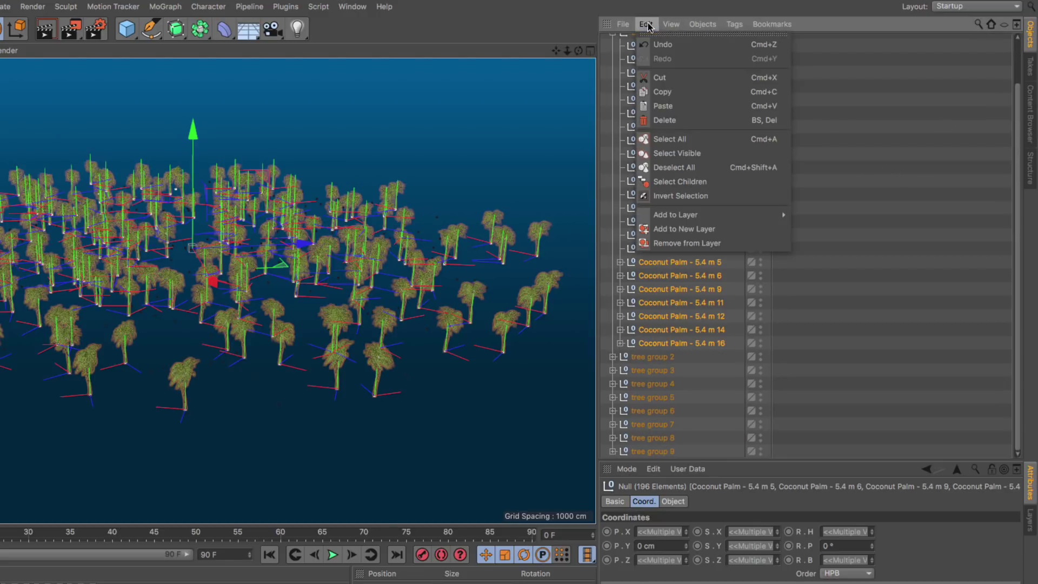
click(665, 118)
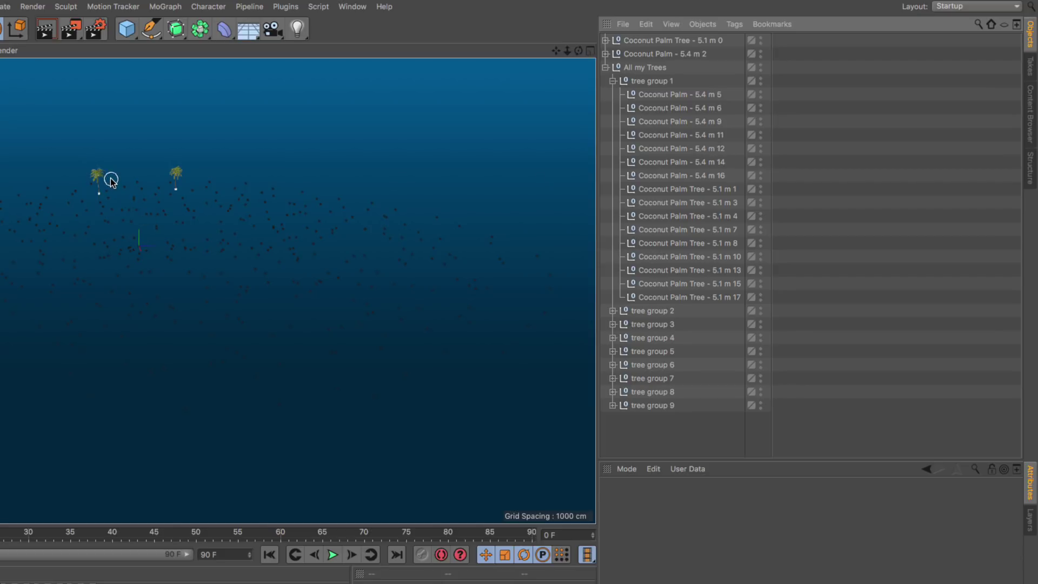
alt+right_drag(114, 179, 472, 195)
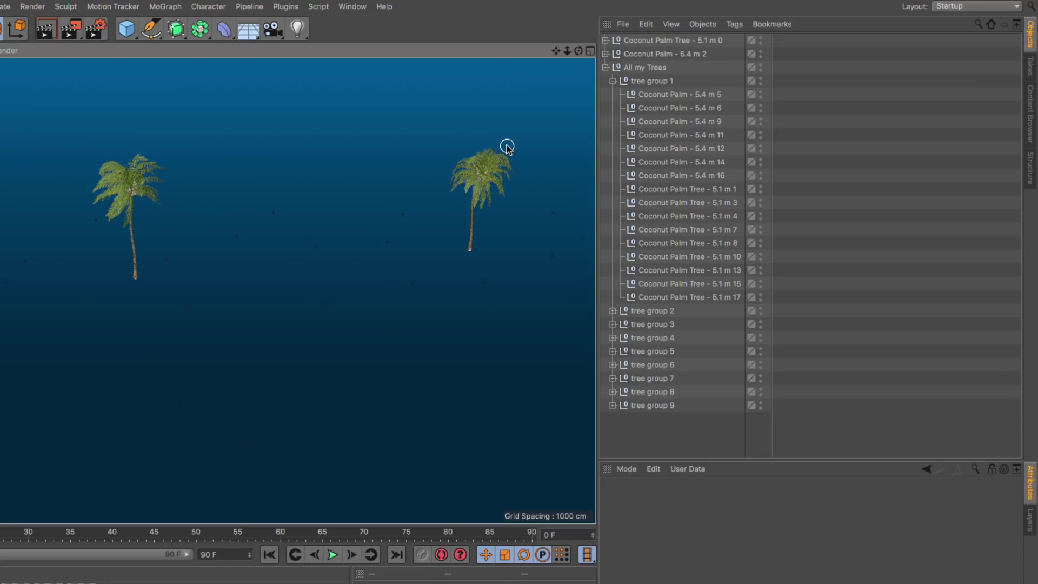
click(611, 80)
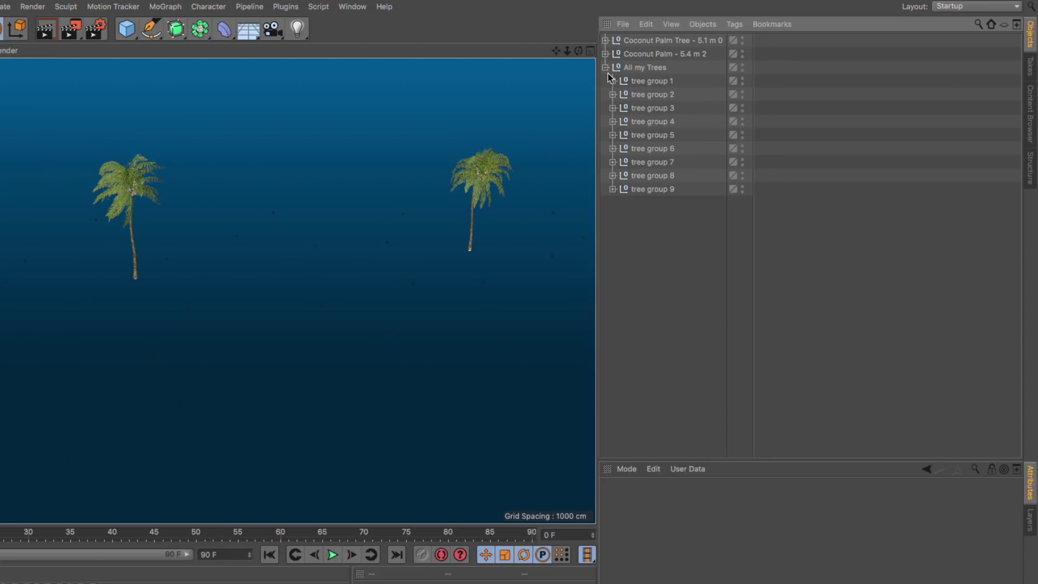
click(605, 68)
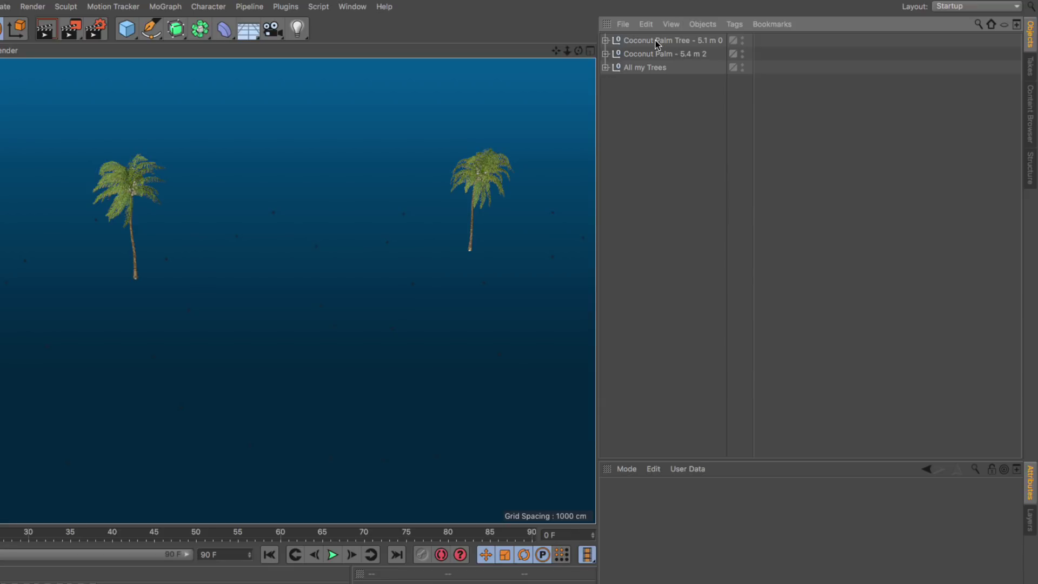
- Create an instance of Coconut Palm Tree - 5.1 m 0 and enable Render Instance in its object properties
click(629, 41)
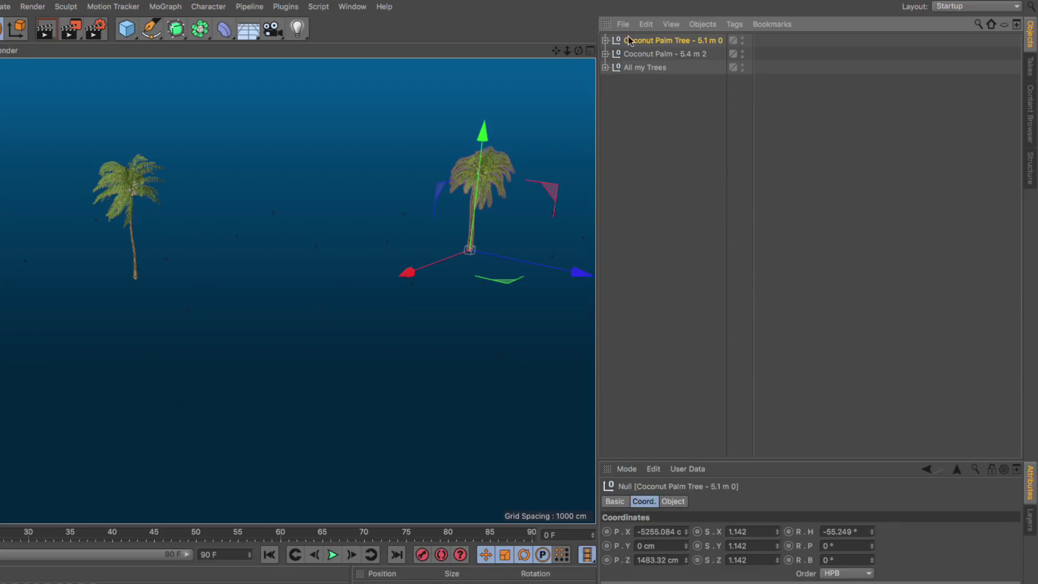
click(199, 31)
click(468, 76)
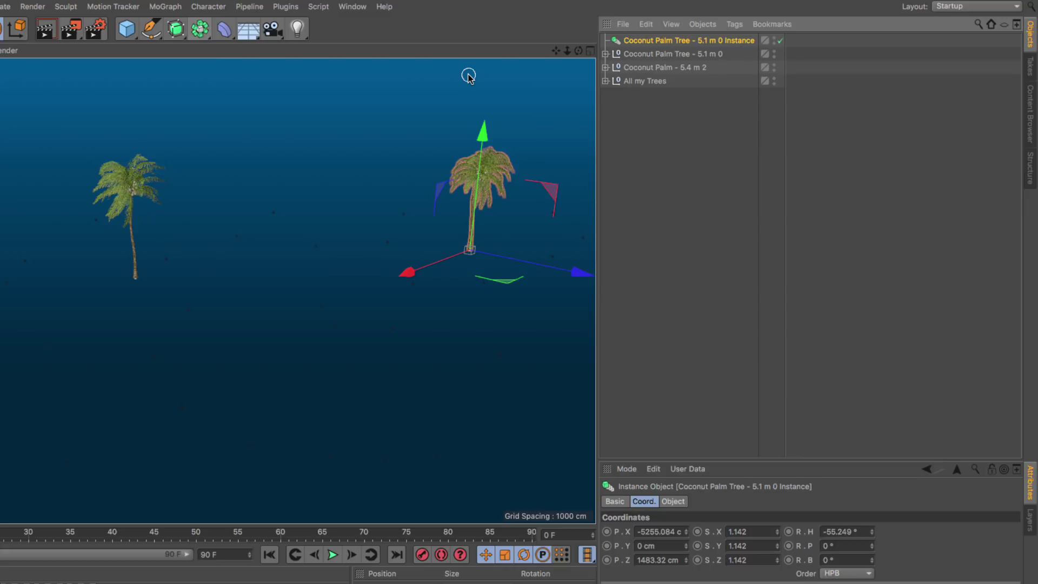
click(672, 501)
drag(680, 458, 668, 192)
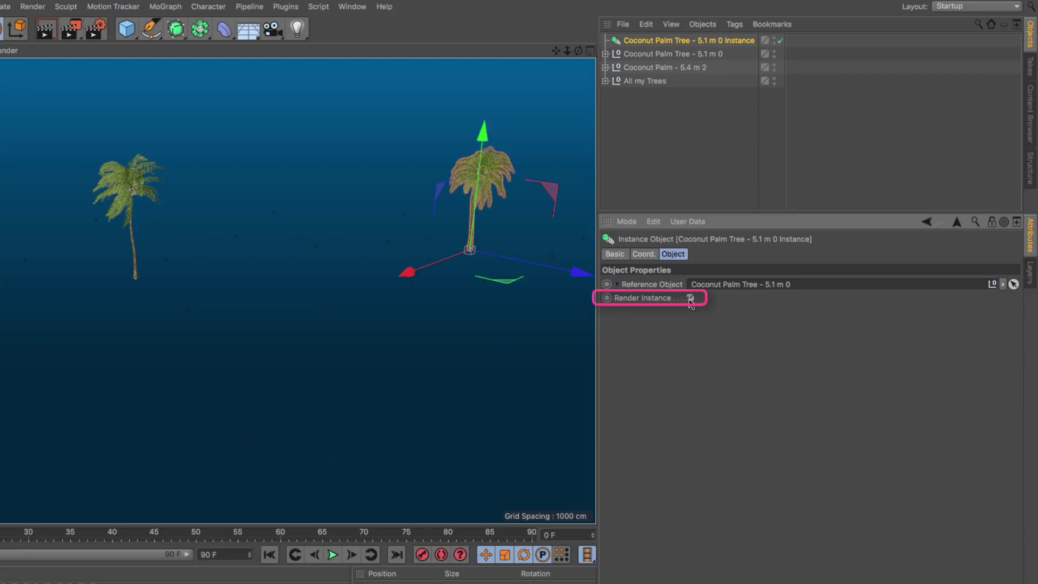
- Create an instance of Coconut Palm - 5.4 m 2 and enable Render Instance for it
click(673, 70)
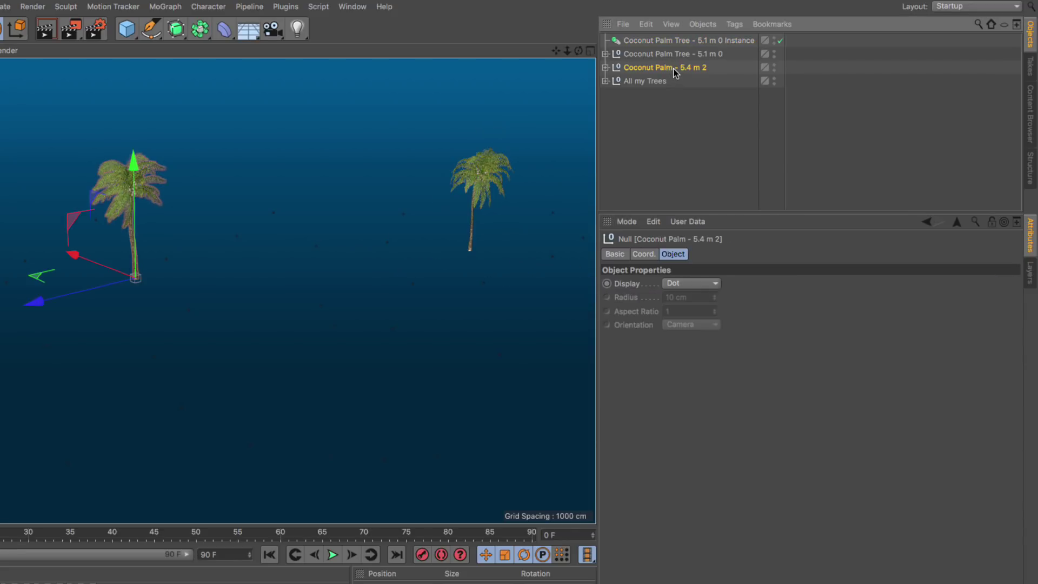
click(200, 28)
click(435, 76)
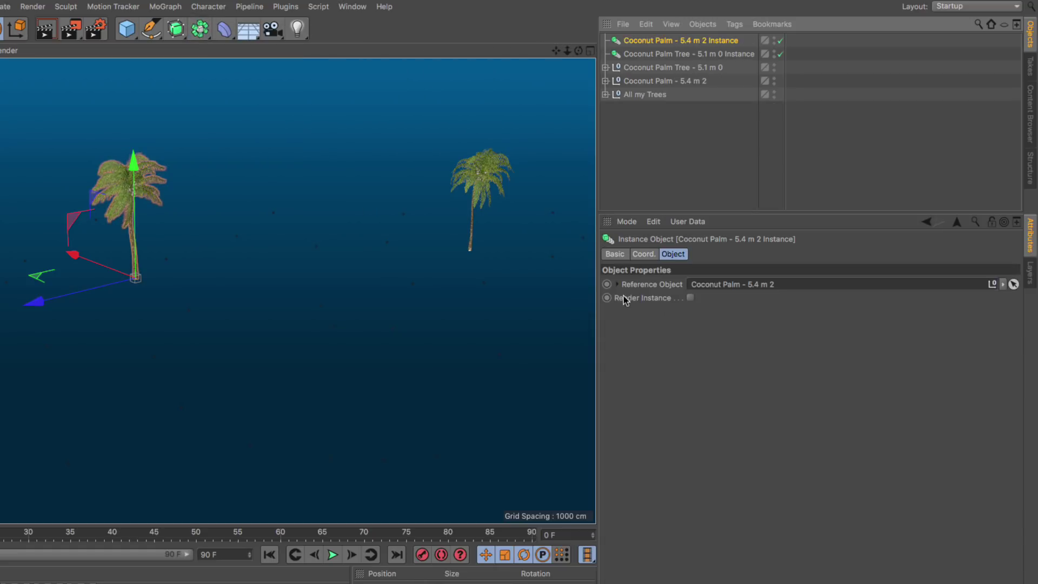
click(688, 298)
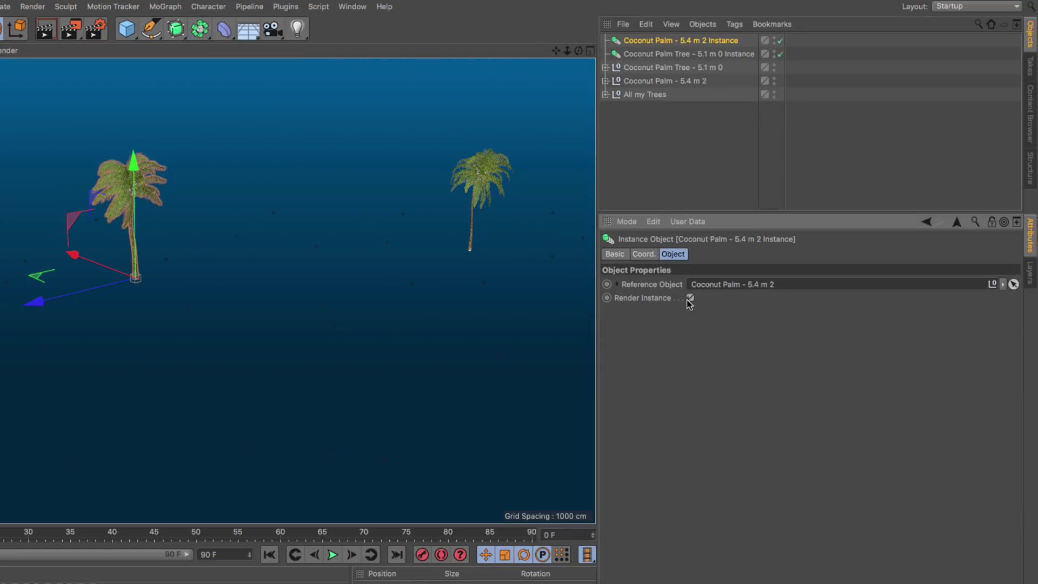
click(660, 54)
click(660, 42)
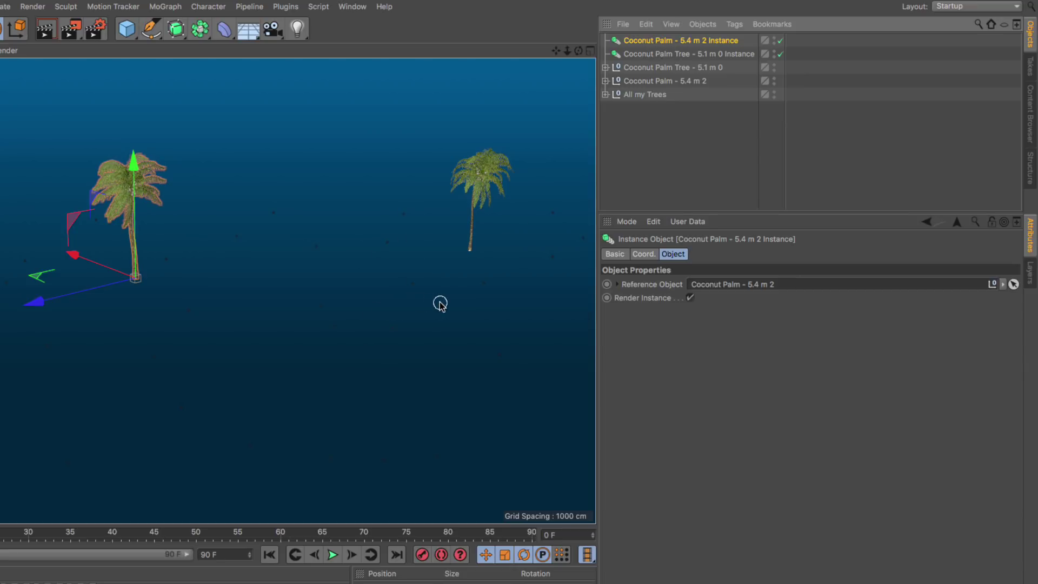
- Filter the object list by 5.1 and select all nulls from Coconut Palm Tree - 5.1 m 1 through 5.1 m 395
click(977, 24)
click(635, 41)
text(5.1)
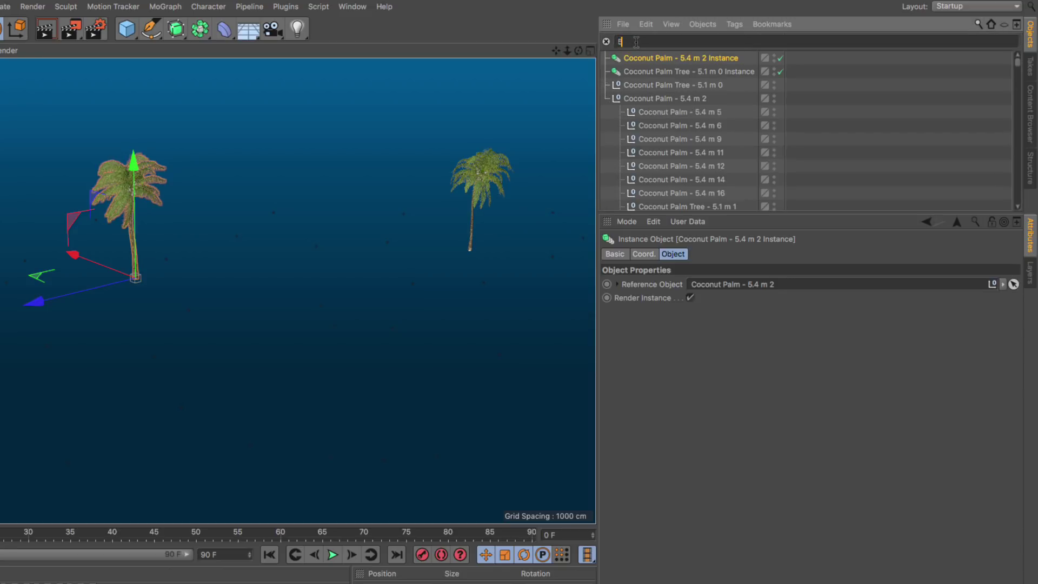
click(721, 86)
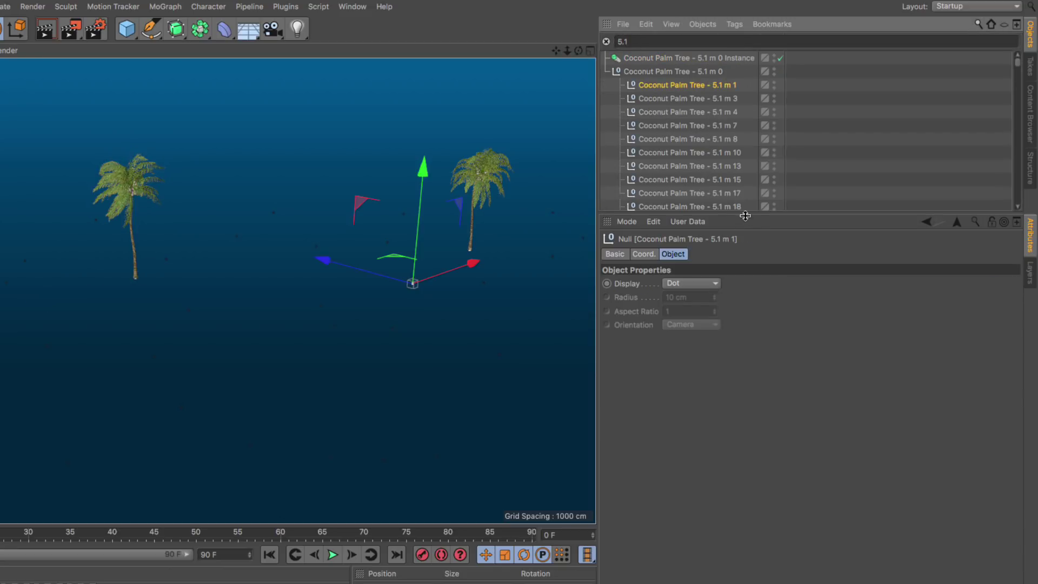
drag(744, 211, 740, 463)
scroll(729, 414, down, 15)
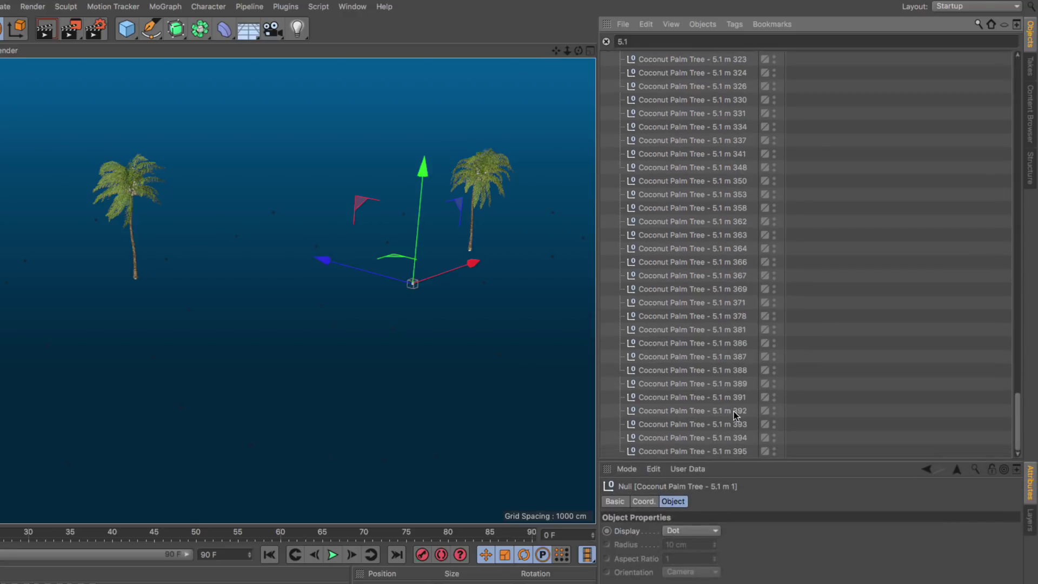
shift+click(737, 450)
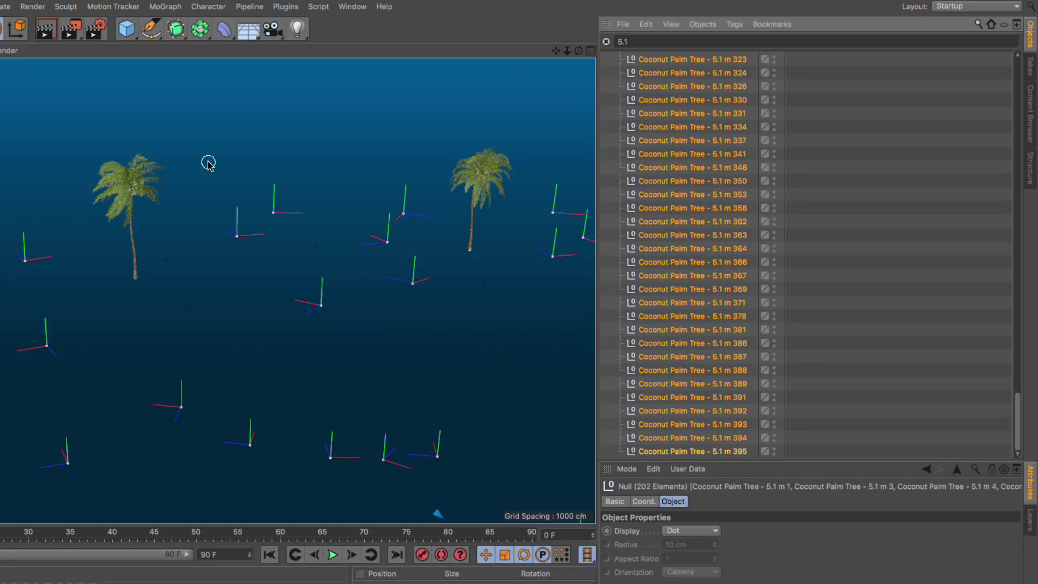
- Run Replace With on the selected nulls using Coconut Palm Tree - 5.1 m 0 Instance, with Object, Params, Geometry, Remove, Keep Center and Keep Dimensions enabled
click(219, 7)
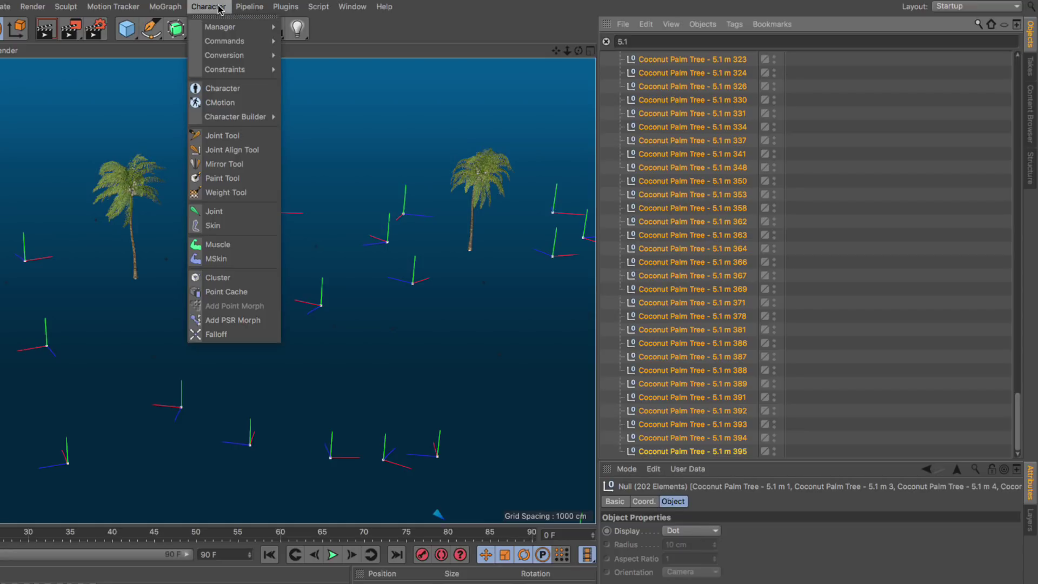
mouse_move(221, 43)
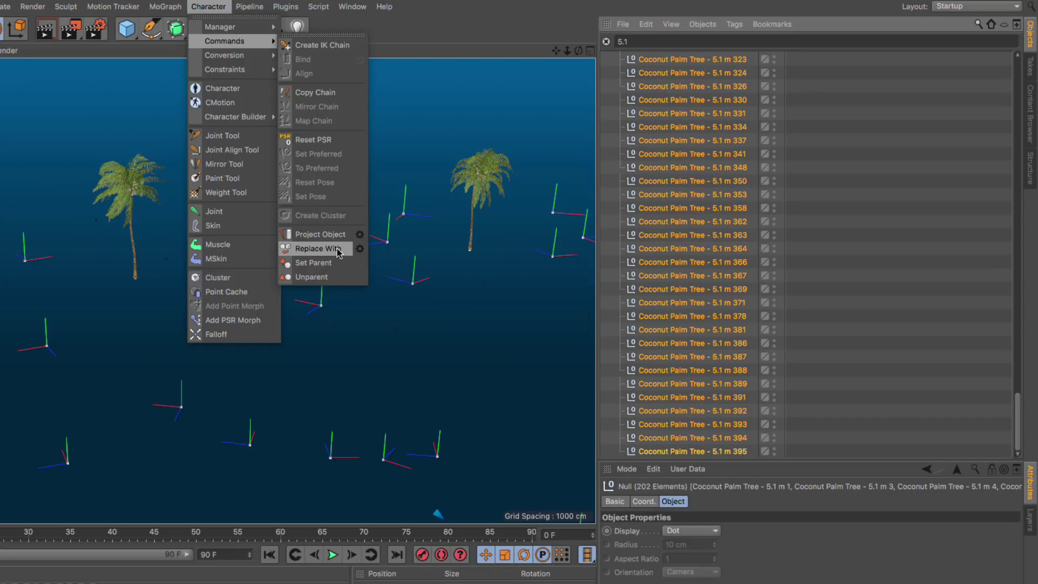
click(360, 249)
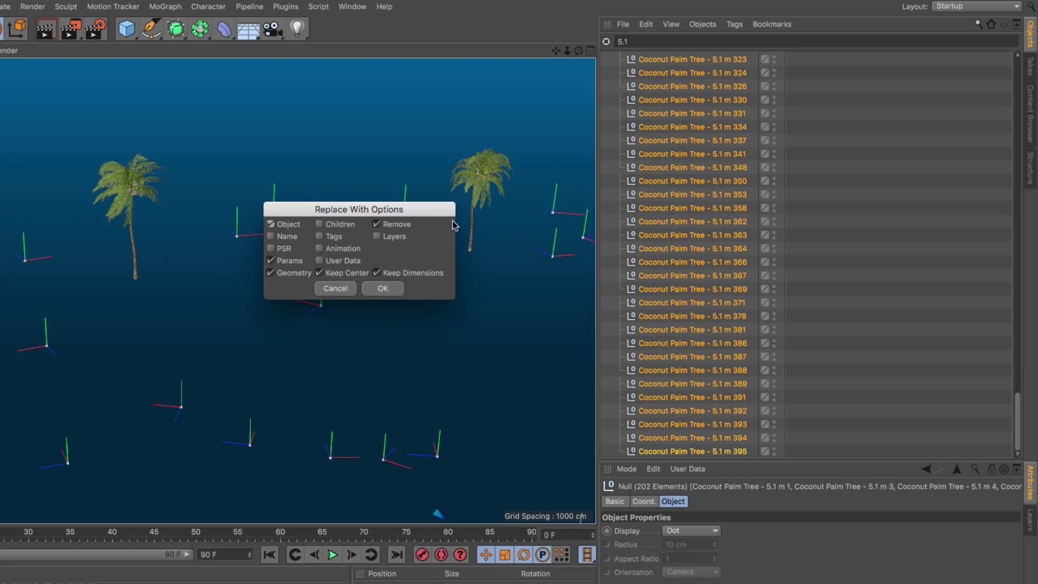
click(381, 289)
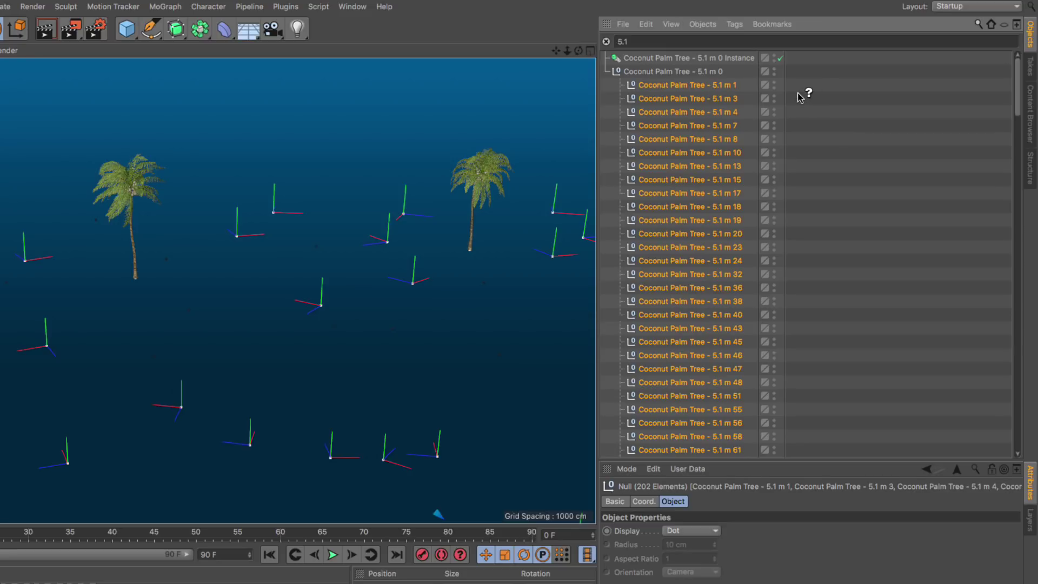
click(655, 59)
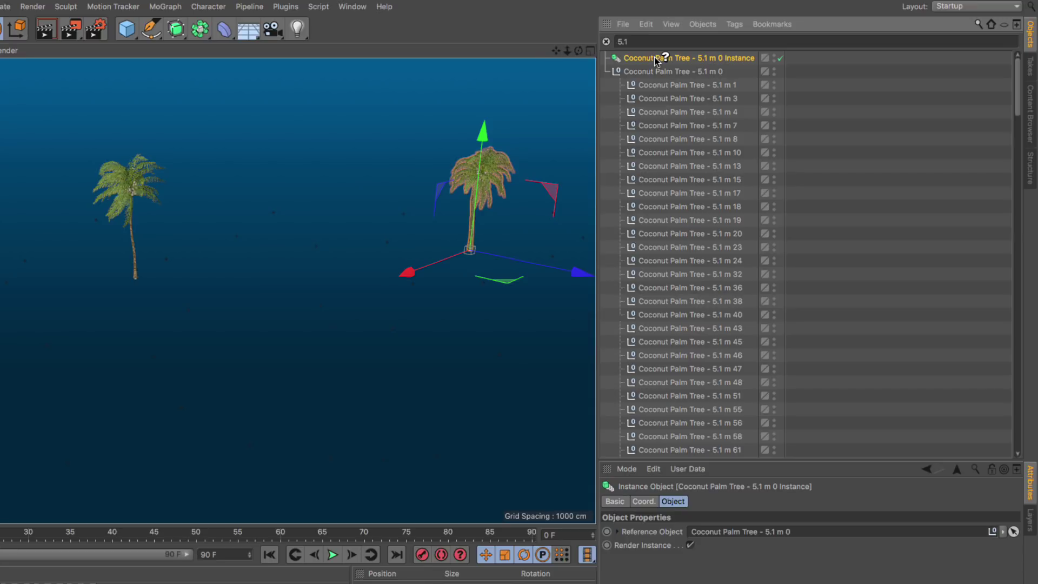
key(Return)
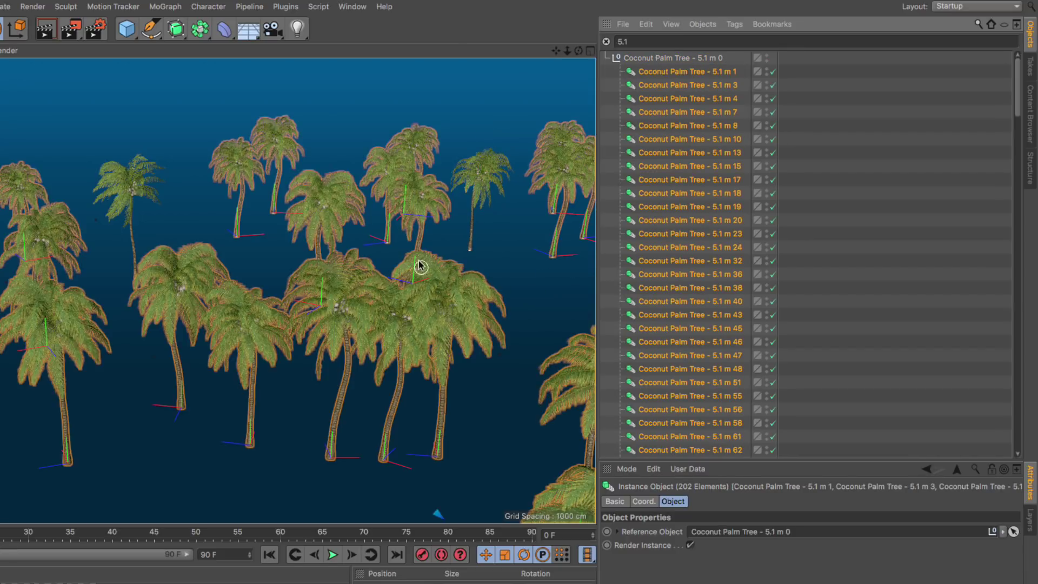
alt+drag(452, 279, 347, 231)
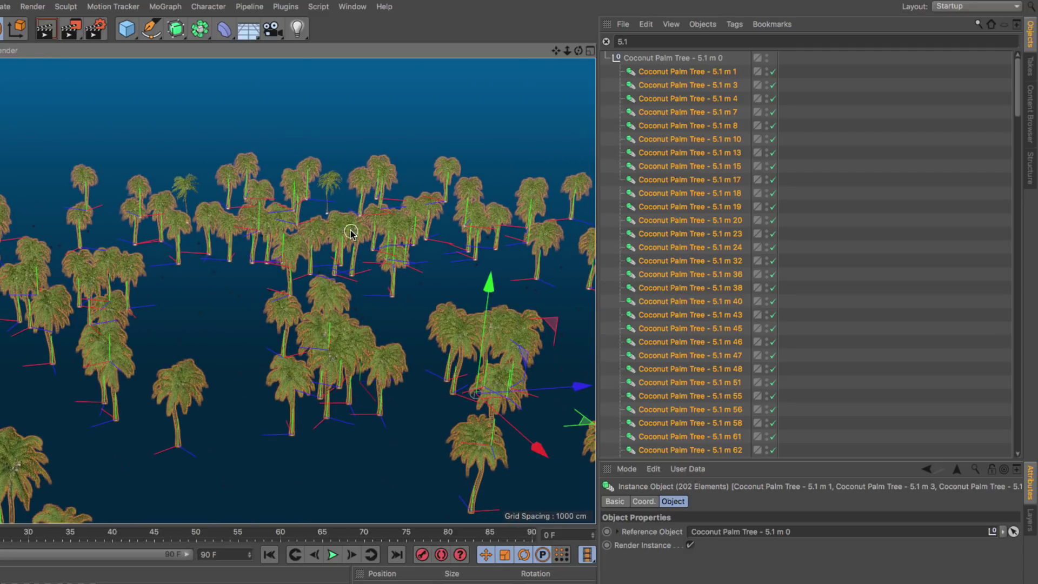
- Filter the object list by 5.4 and select all nulls from Coconut Palm - 5.4 m 5 through 5.4 m 399
click(642, 43)
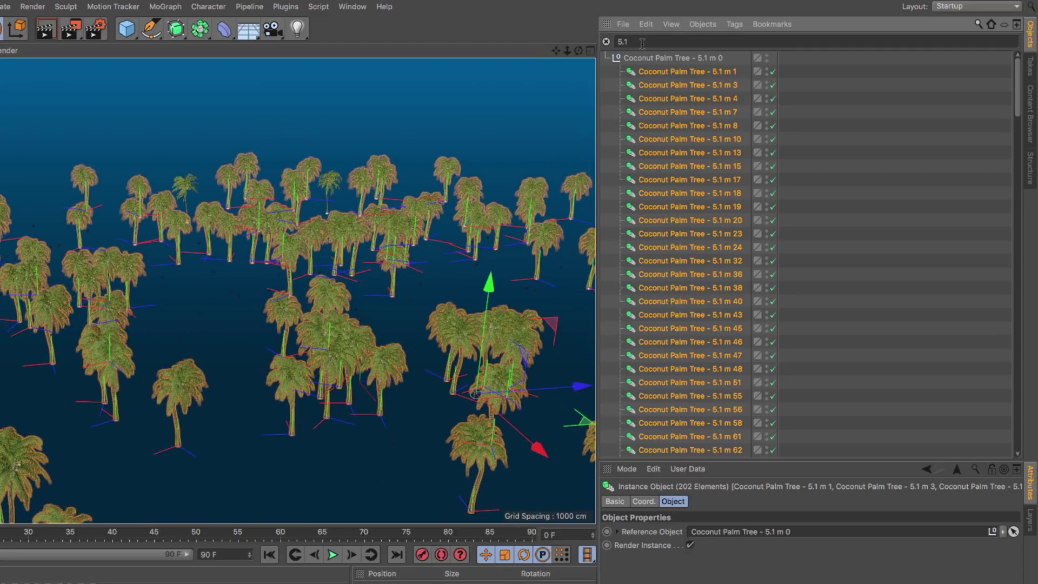
key(BackSpace)
text(4)
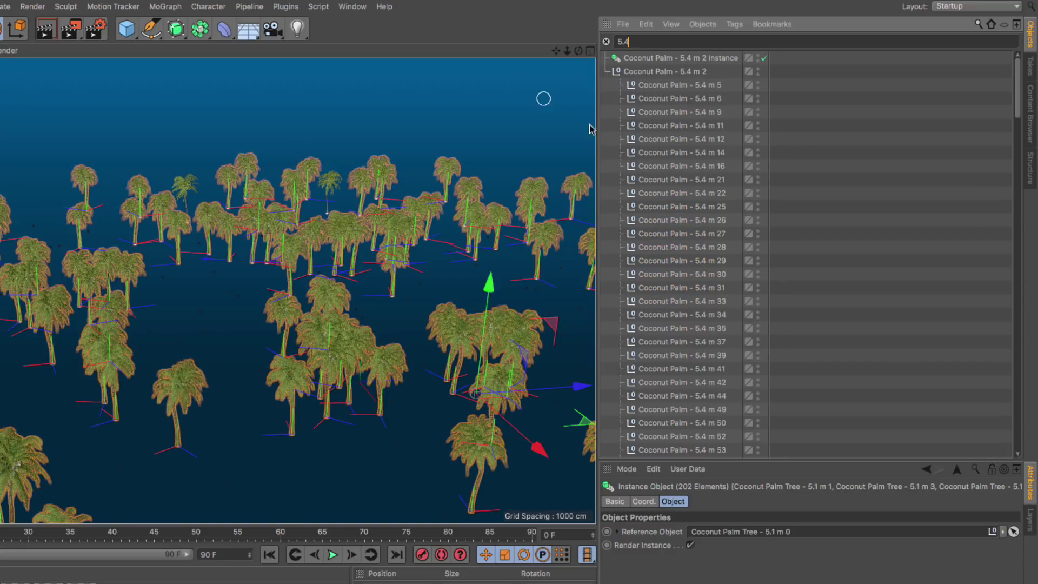
click(676, 85)
scroll(687, 264, down, 15)
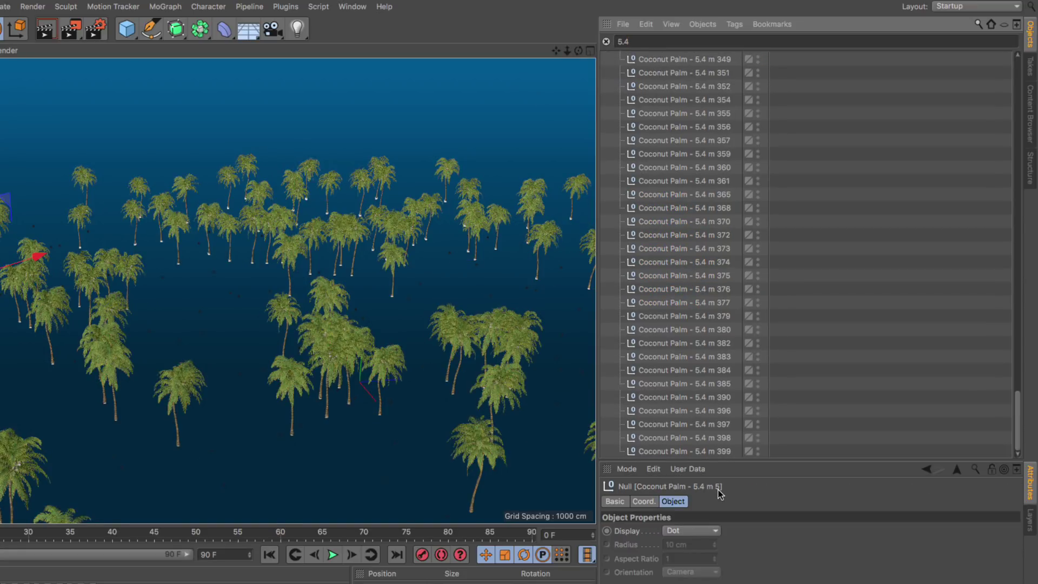
shift+click(707, 450)
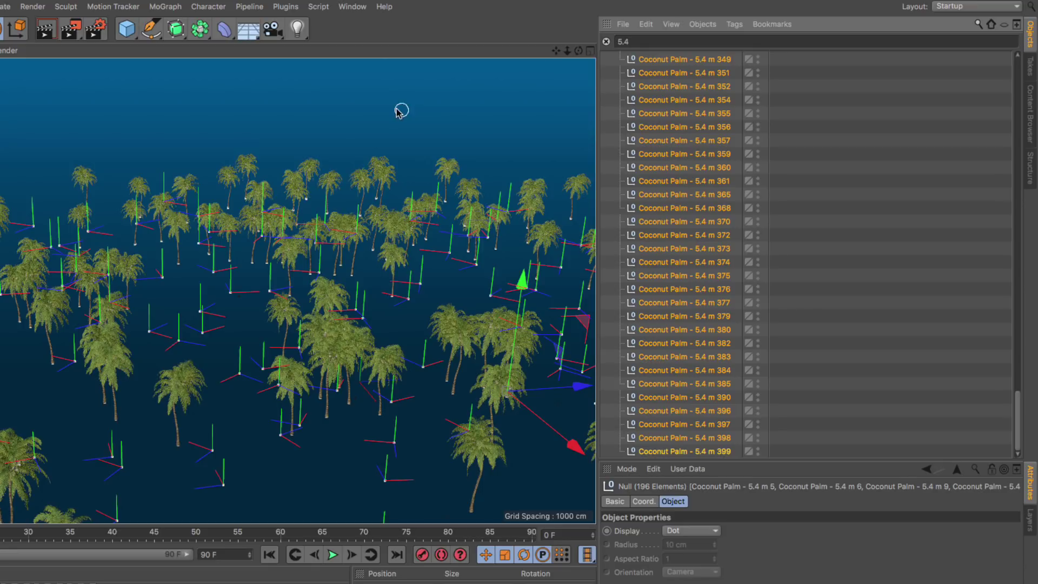
- Run Replace With on the selected 5.4 m nulls, using Coconut Palm - 5.4 m 2 Instance as the replacement
click(213, 8)
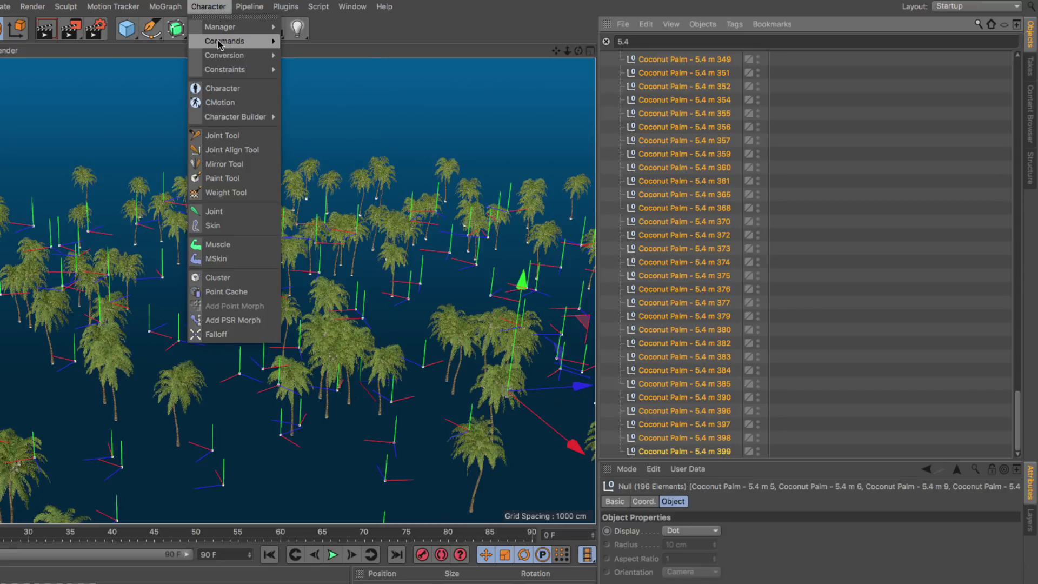
mouse_move(219, 41)
click(321, 253)
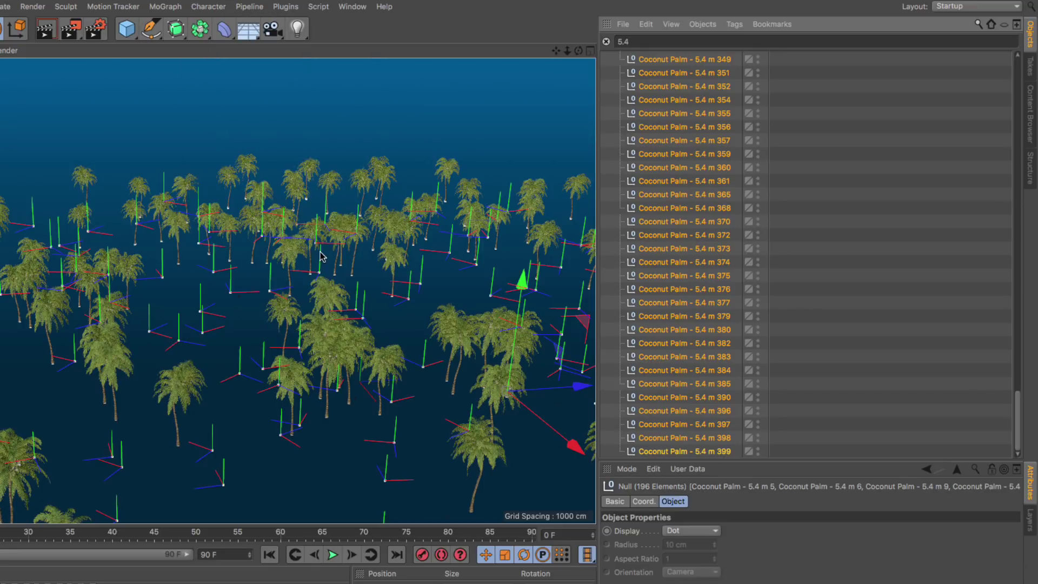
scroll(817, 157, up, 20)
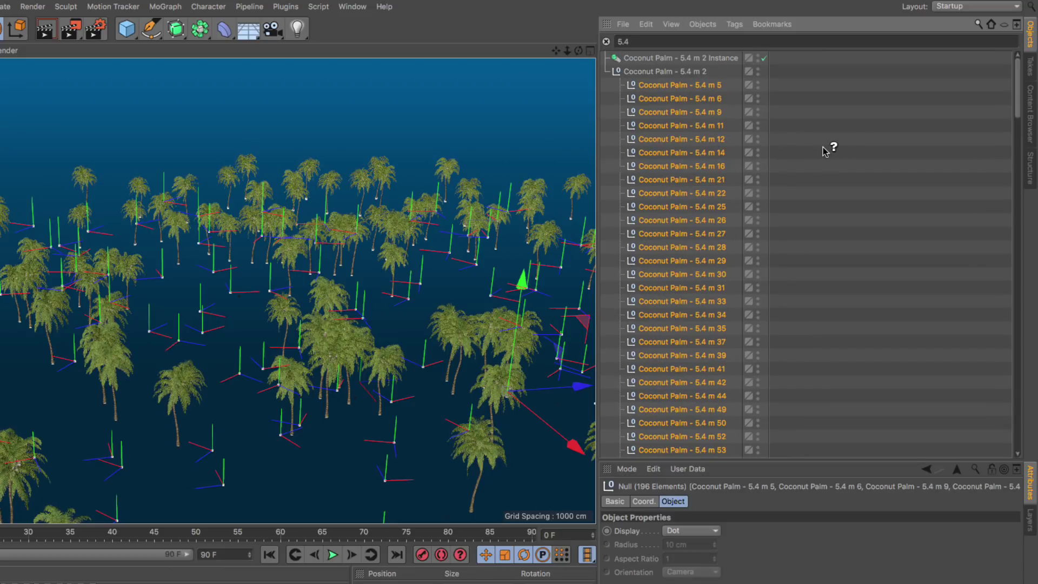
click(637, 60)
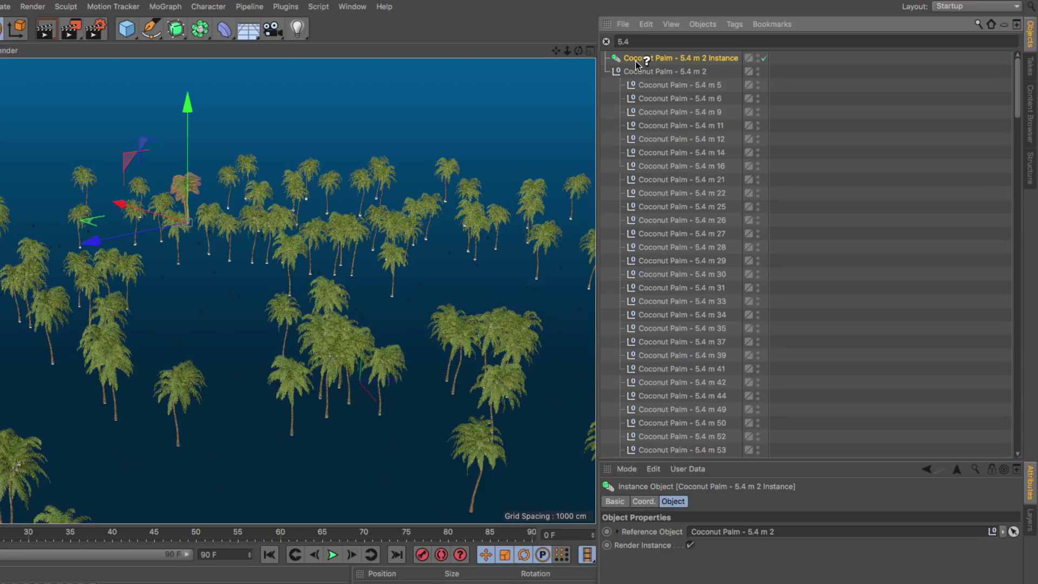
- Clear and hide the object search, and select each of the two source palm nulls in turn
click(606, 42)
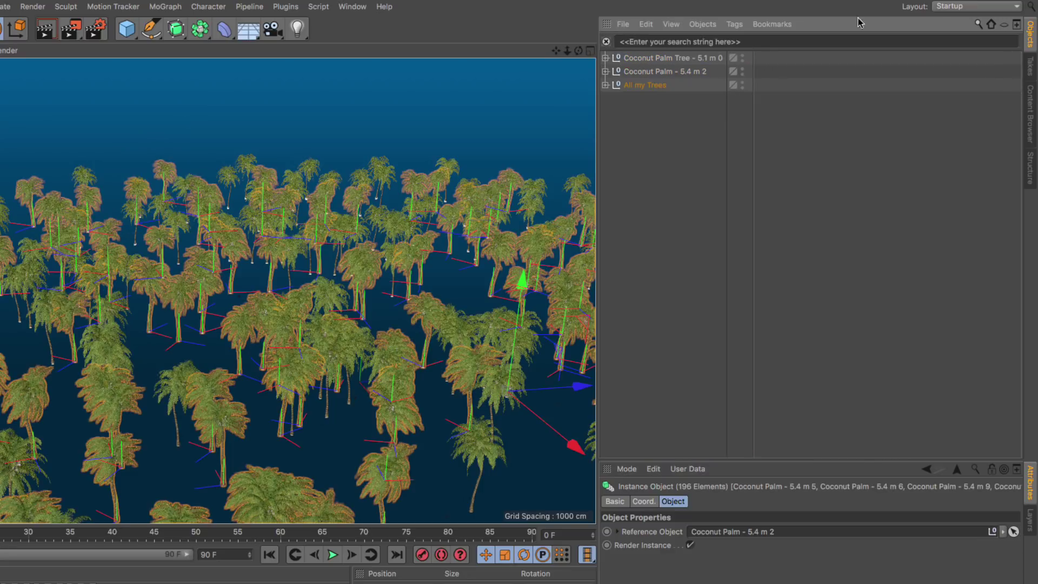
click(977, 25)
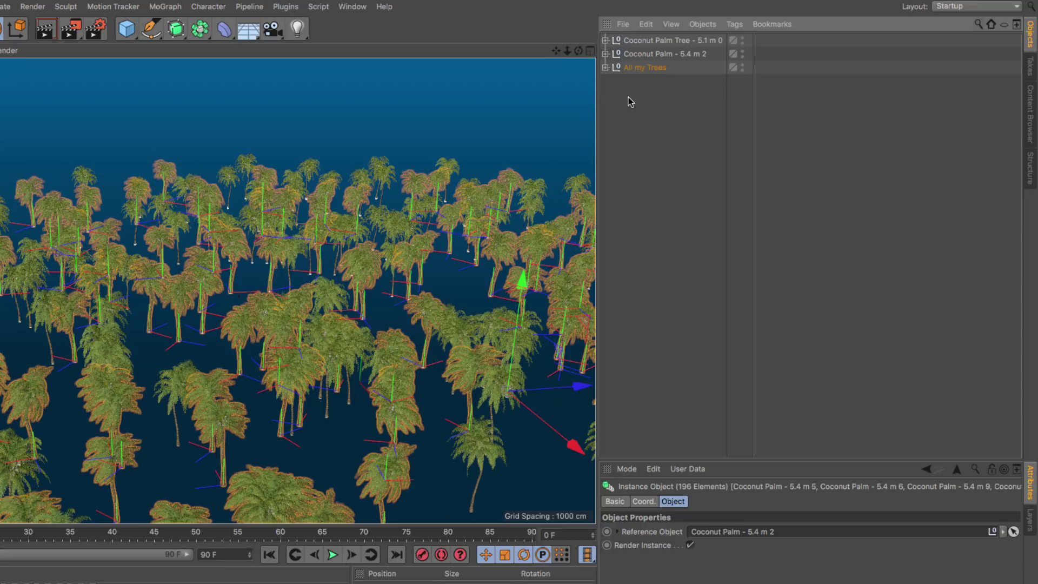
click(650, 41)
click(653, 55)
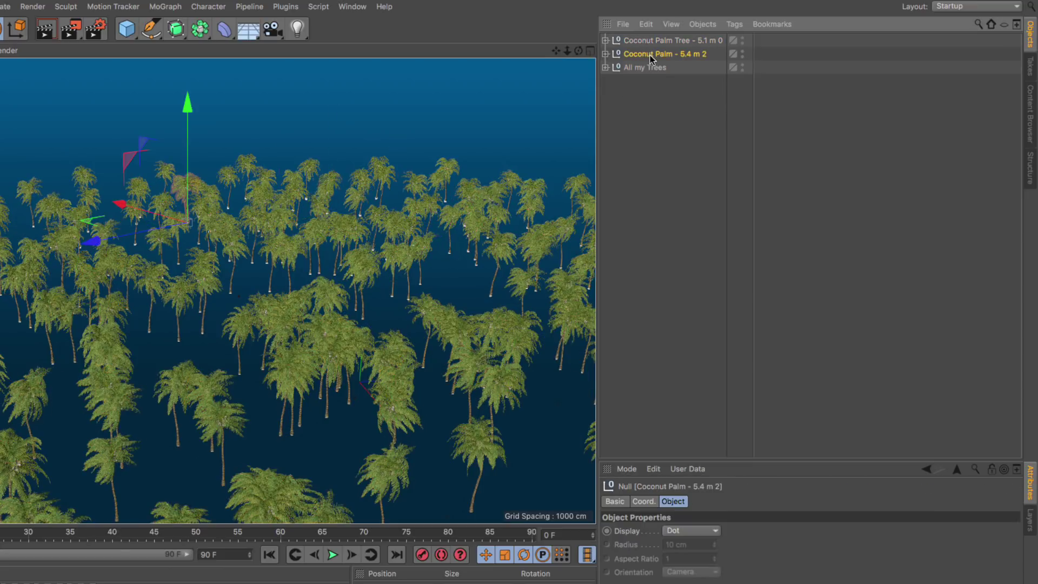
- Check the replaced trees Coconut Palm - 5.4 m 5 and 5.4 m 6 inside tree group 1, and collapse All my Trees again
click(605, 67)
click(612, 81)
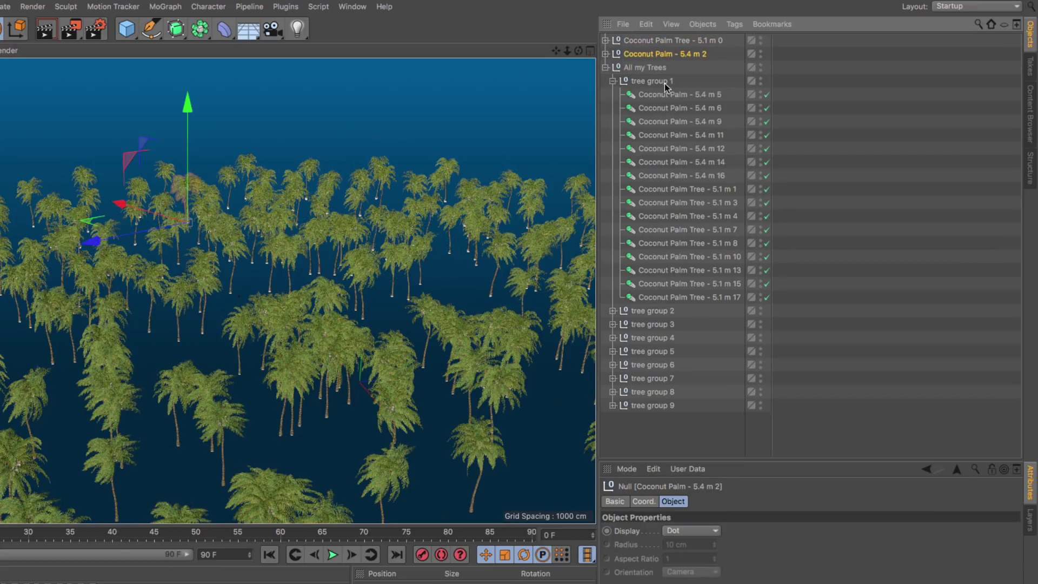
click(662, 95)
click(659, 110)
click(613, 81)
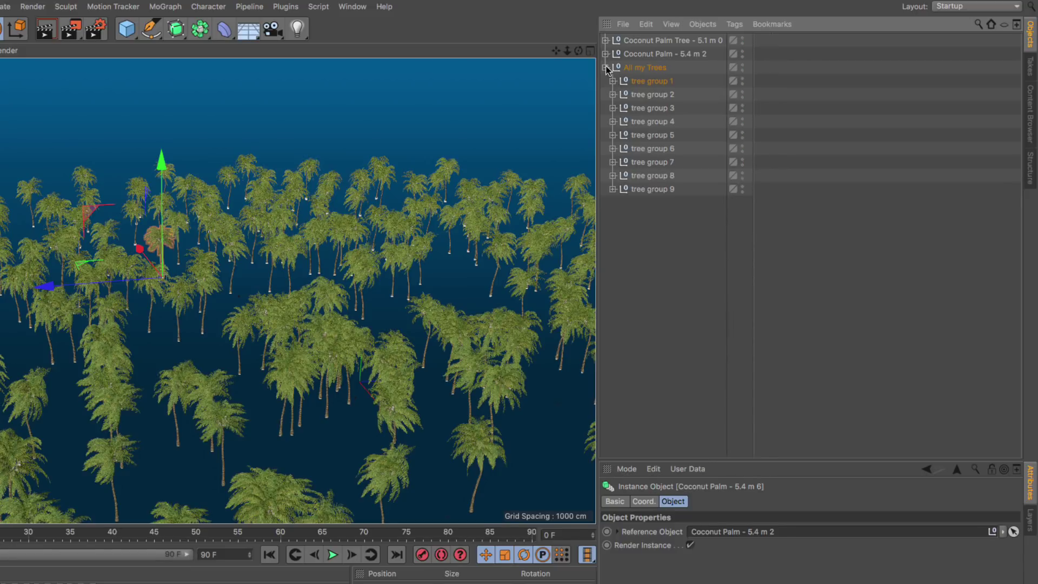
click(606, 67)
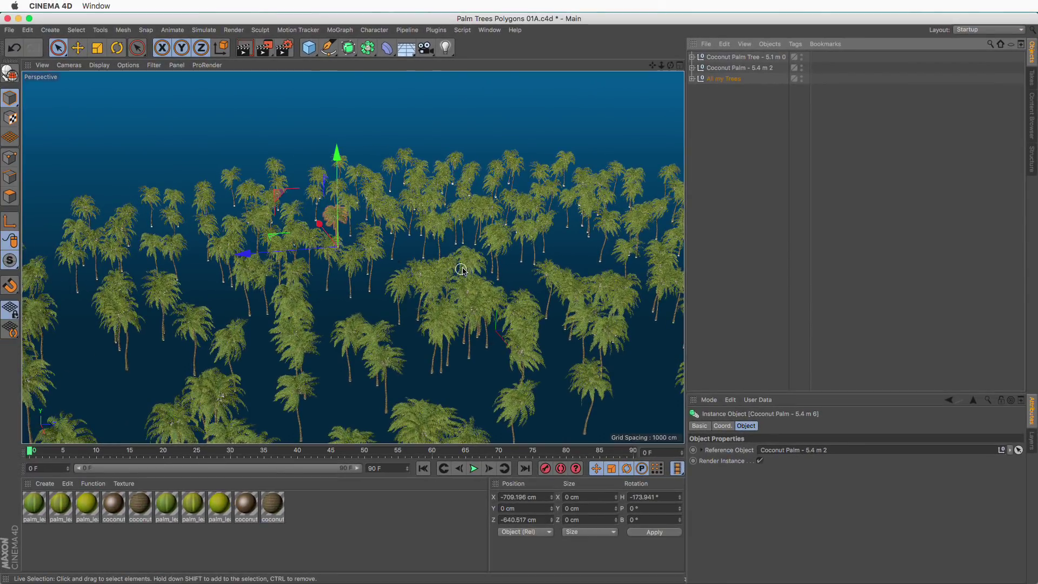
- Render a low view across the whole palm field, and check the scene file sizes in the file browser without opening a file
middle_drag(457, 262, 478, 224)
alt+drag(478, 224, 424, 242)
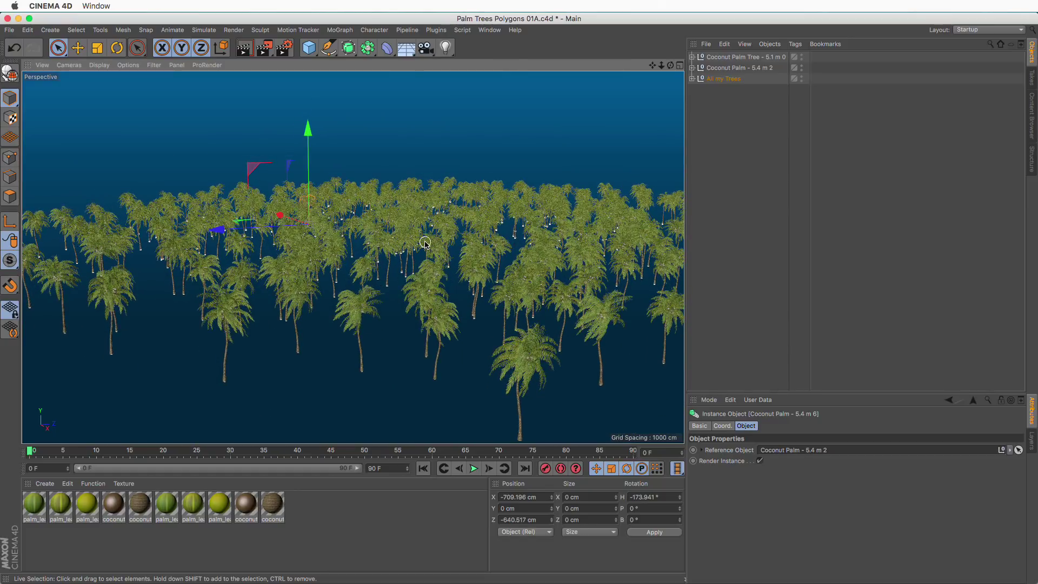
key(super+r)
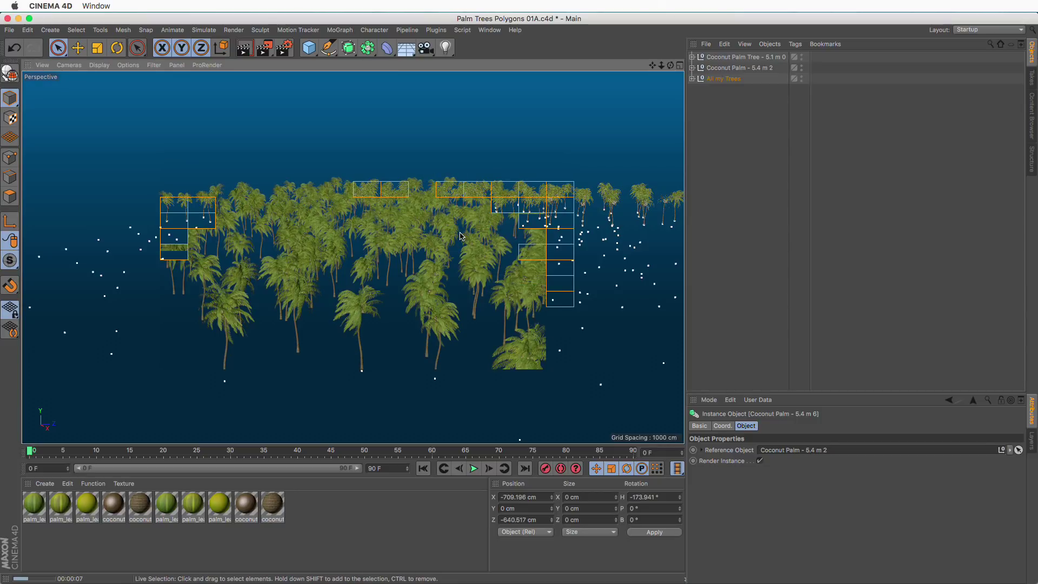
click(461, 236)
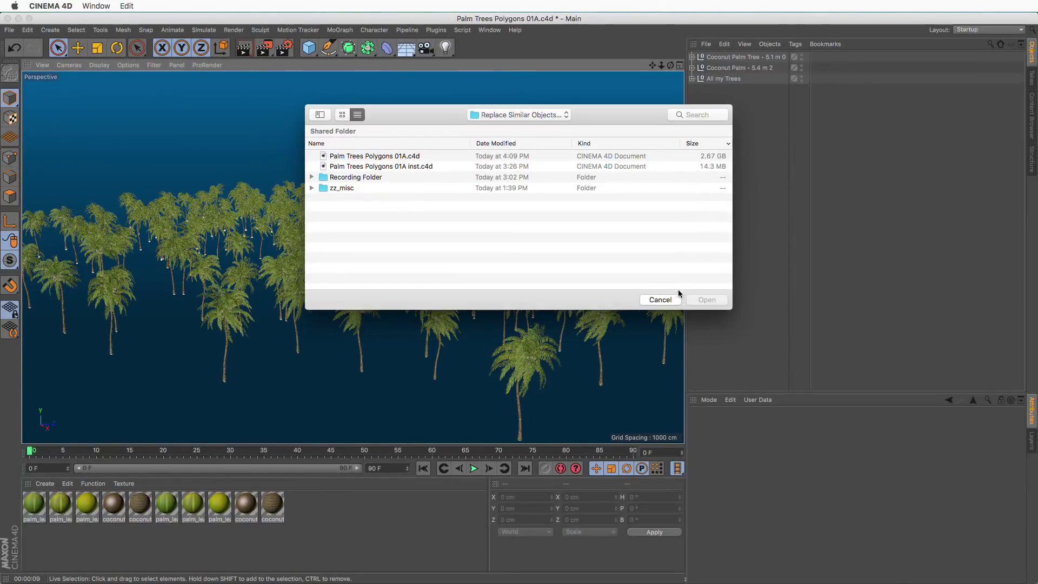
click(821, 425)
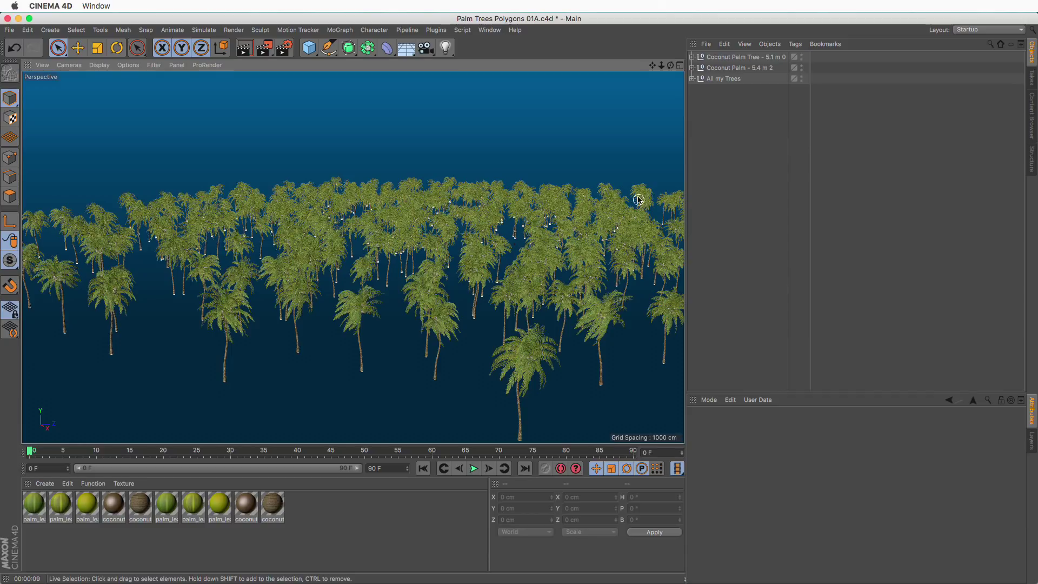
- Inspect the instance Coconut Palm - 5.4 m 5 in tree group 1 and the polygon parts of both source palms
click(692, 78)
click(697, 90)
click(737, 101)
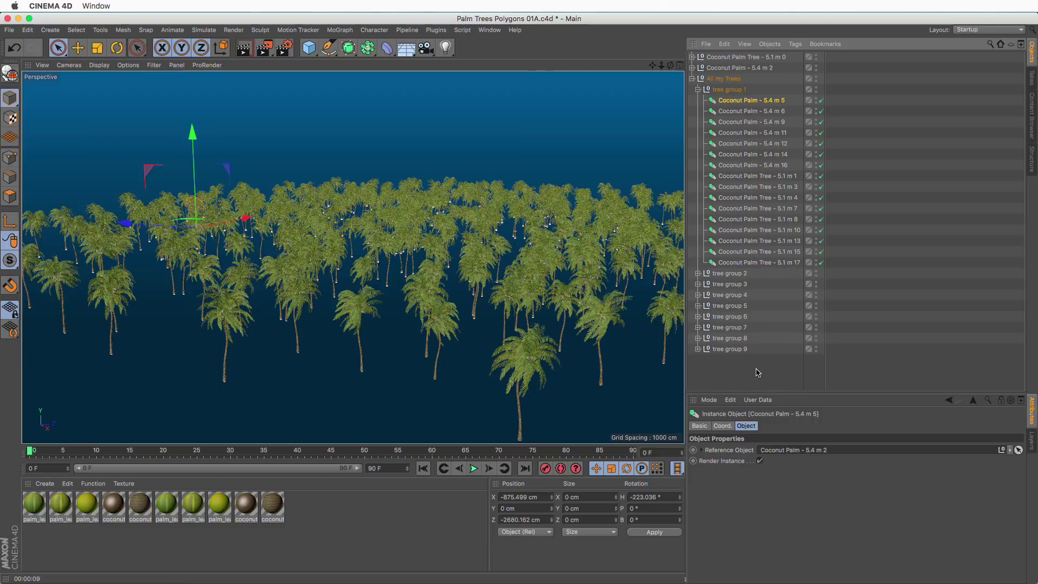
click(698, 89)
click(692, 68)
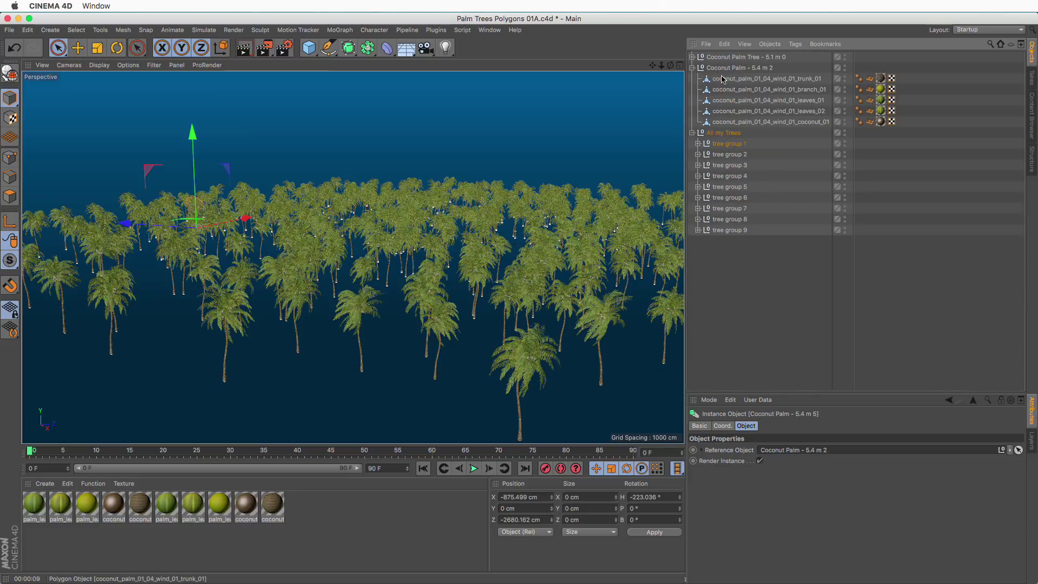
click(692, 57)
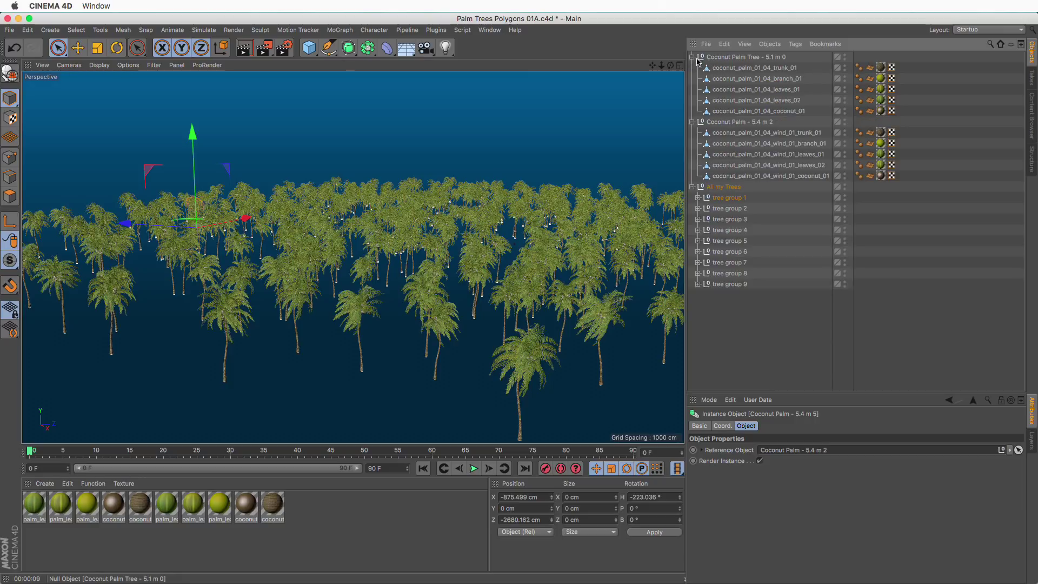